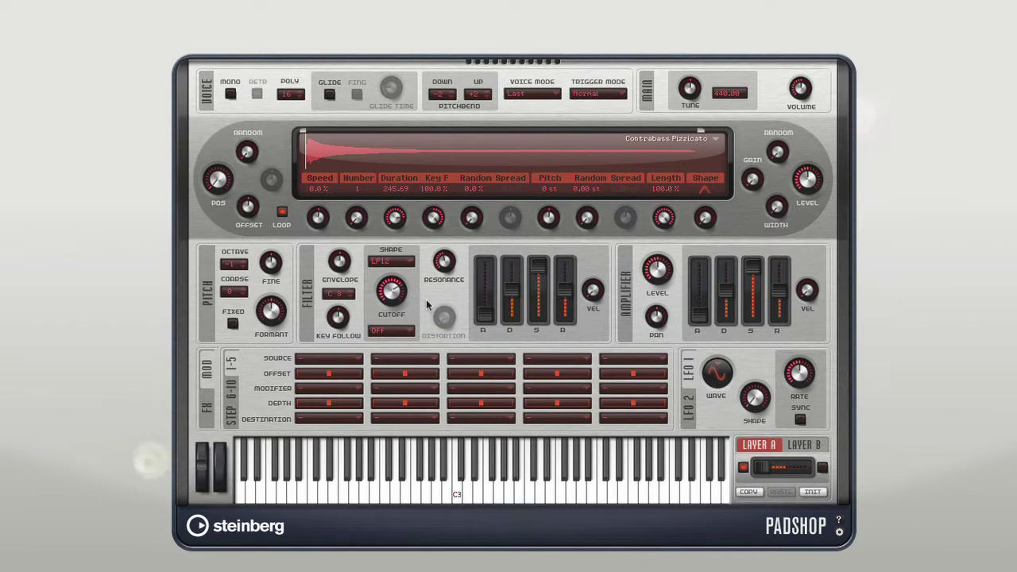
- Switch the lower panel from the MOD matrix to the FX page showing Chorus and Delay
left_click(209, 418)
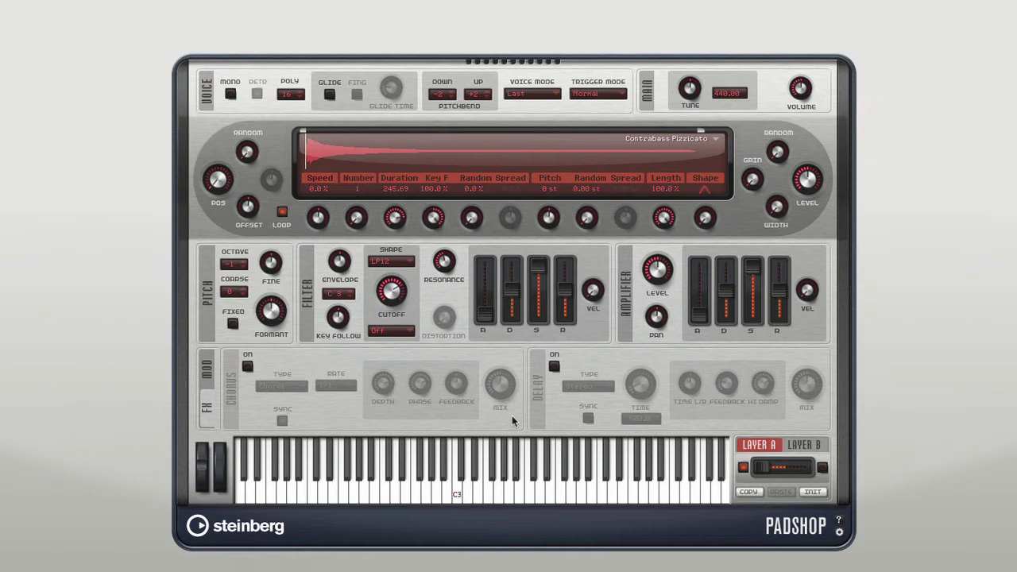
- Turn the chorus on and try the Flanger type before returning to Chorus
left_click(245, 366)
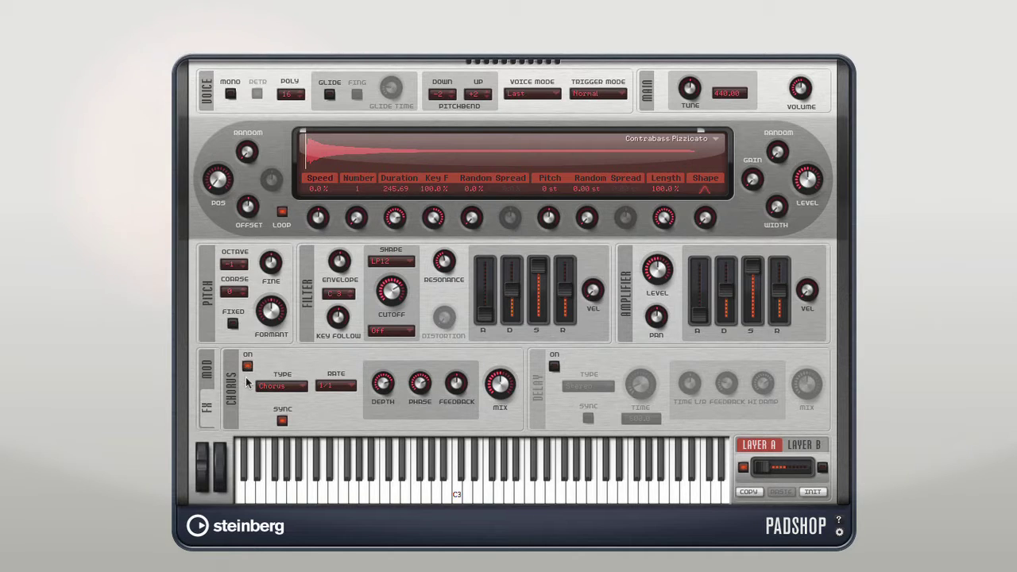
left_click(300, 385)
left_click(303, 373)
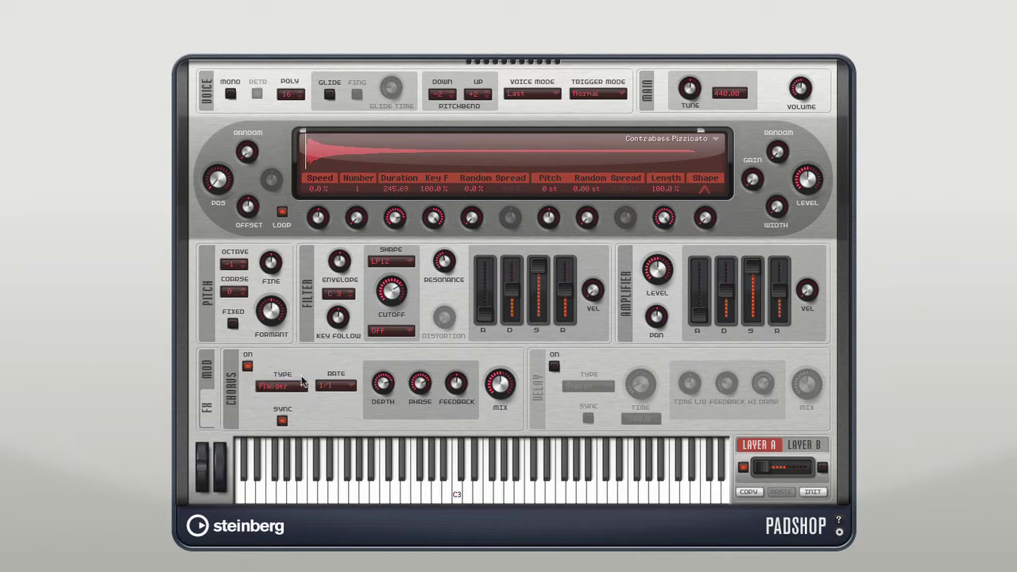
left_click(301, 390)
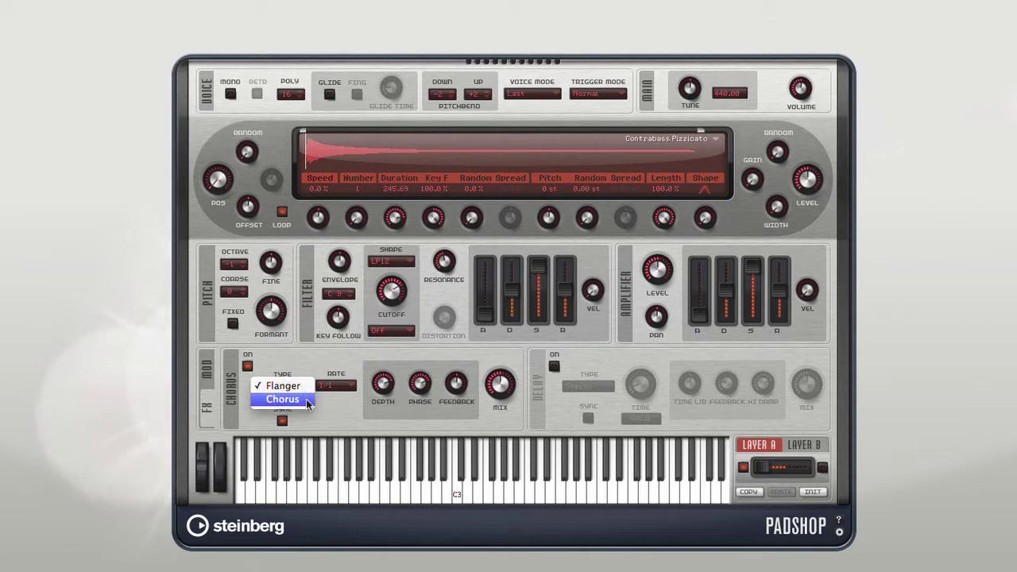
left_click(306, 399)
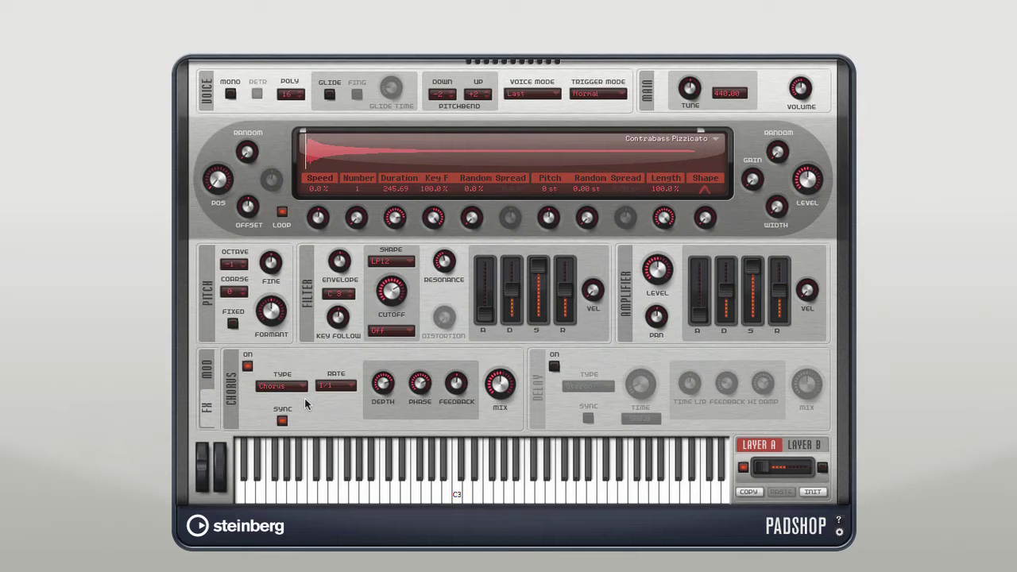
- Compare Flanger once more, keep Chorus, and set an unsynced chorus rate of 1.40
left_click(304, 386)
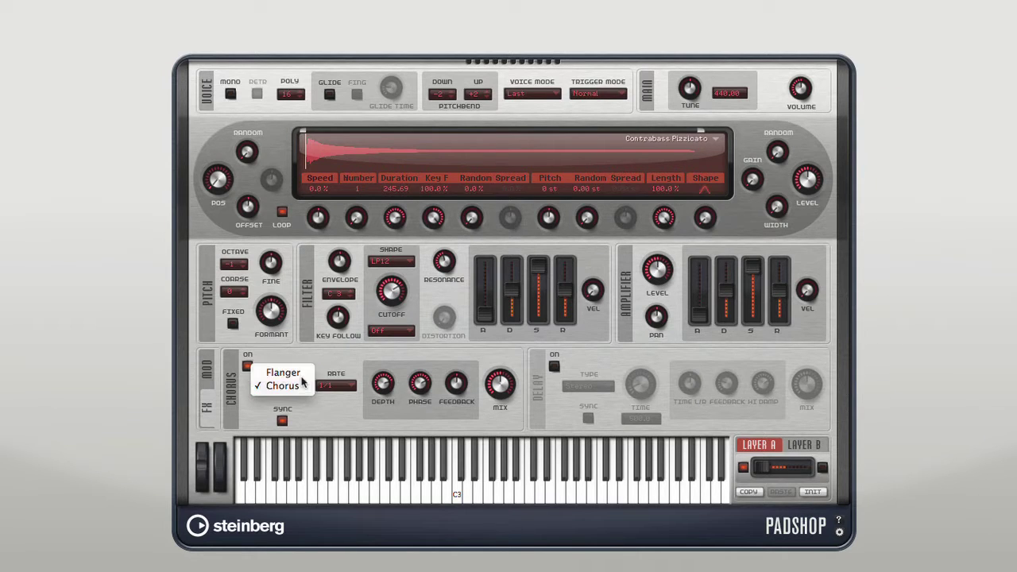
left_click(286, 373)
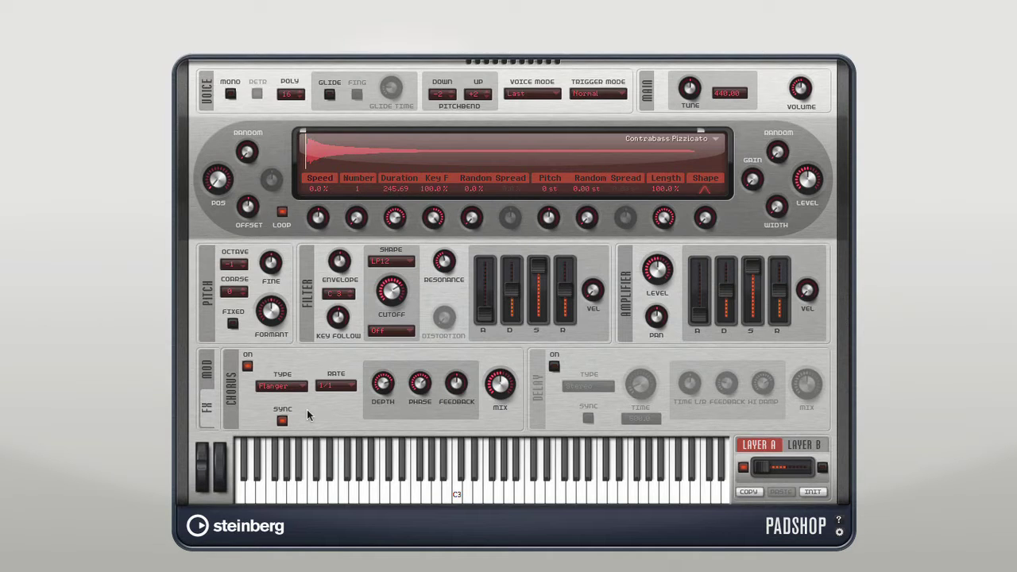
left_click(297, 389)
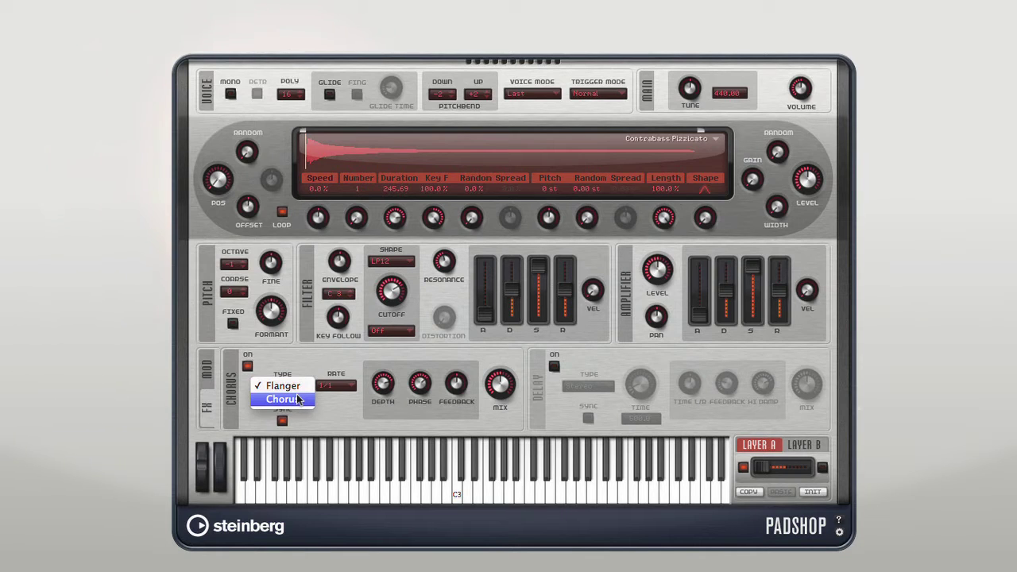
left_click(298, 399)
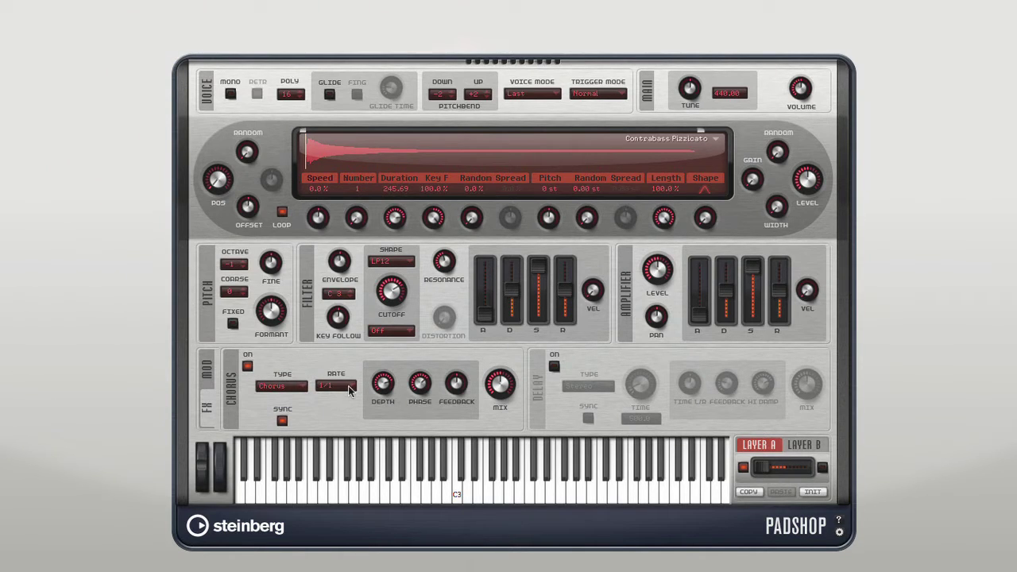
left_click(282, 420)
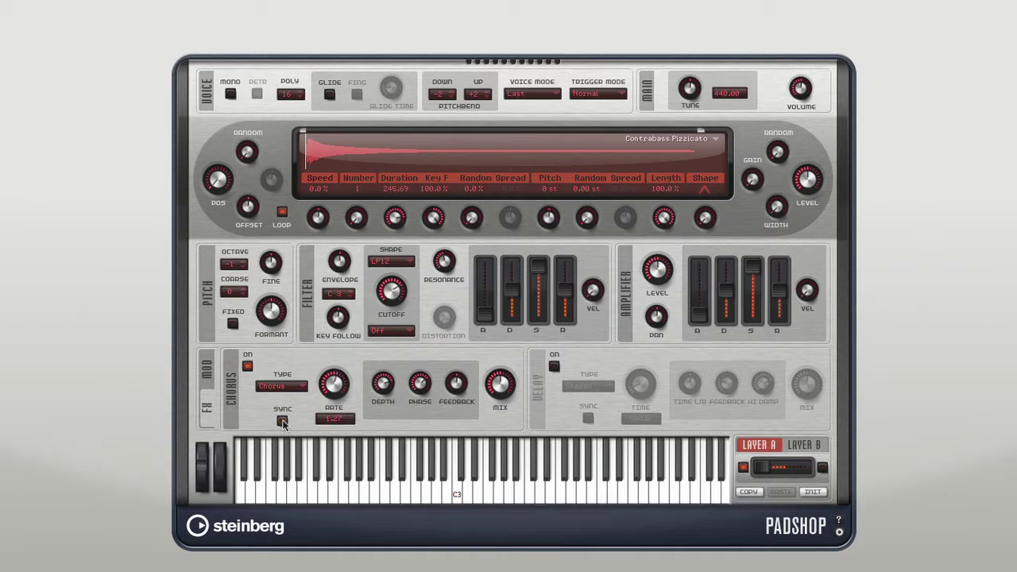
left_click_drag(330, 410, 332, 380)
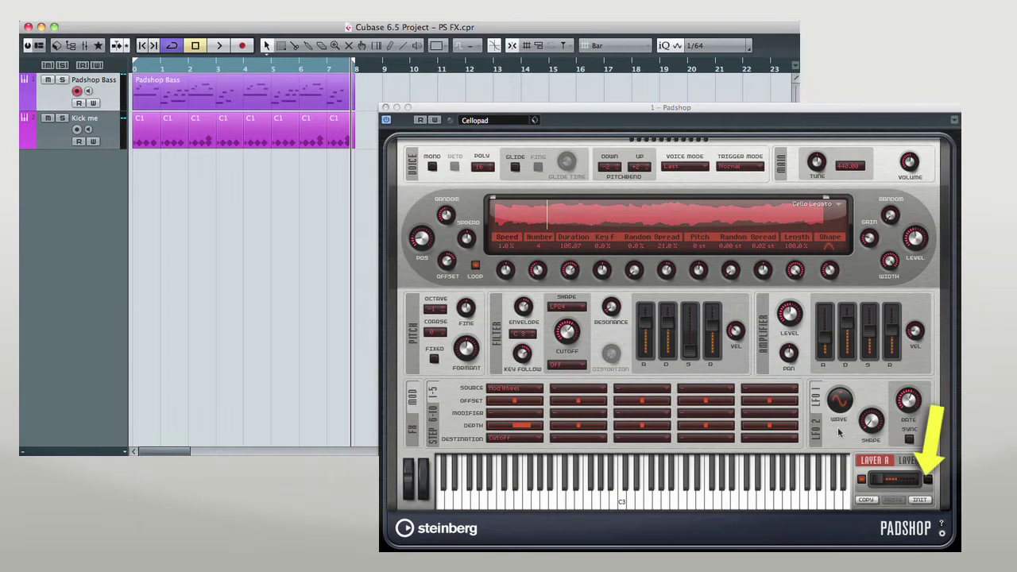
- Reset the layer with INIT and load the Dulcimer sample
left_click(920, 500)
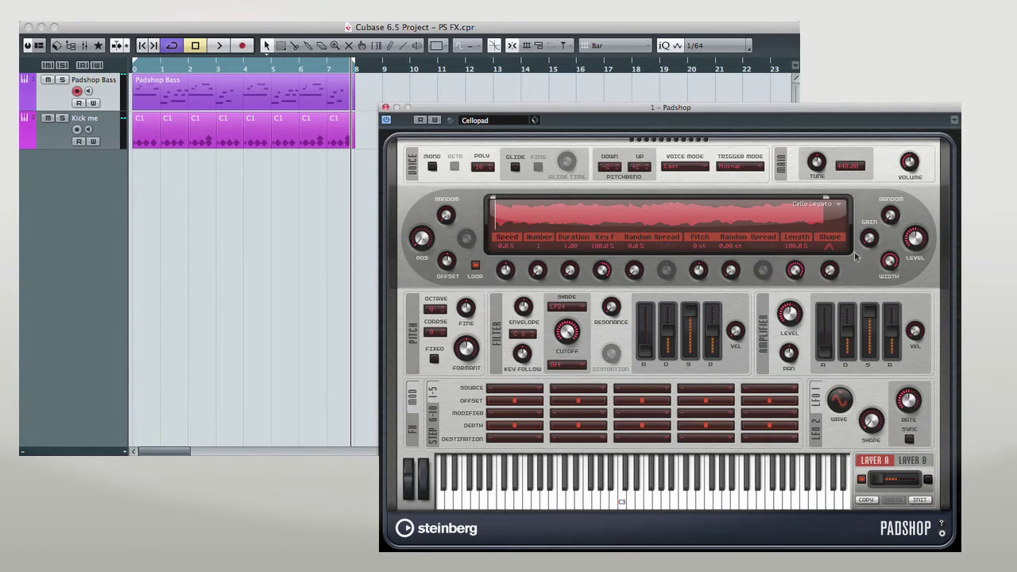
left_click(839, 206)
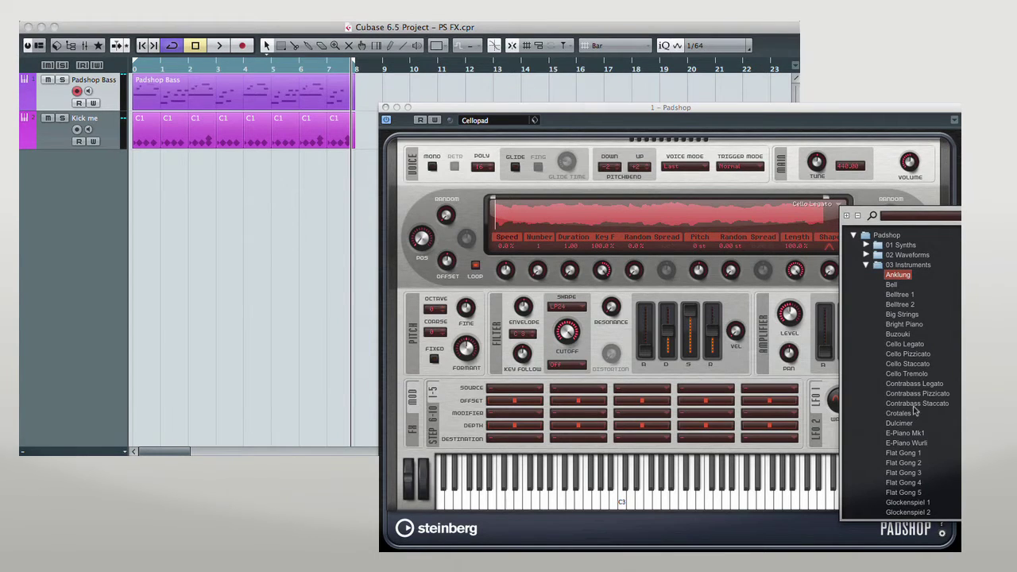
double_click(904, 423)
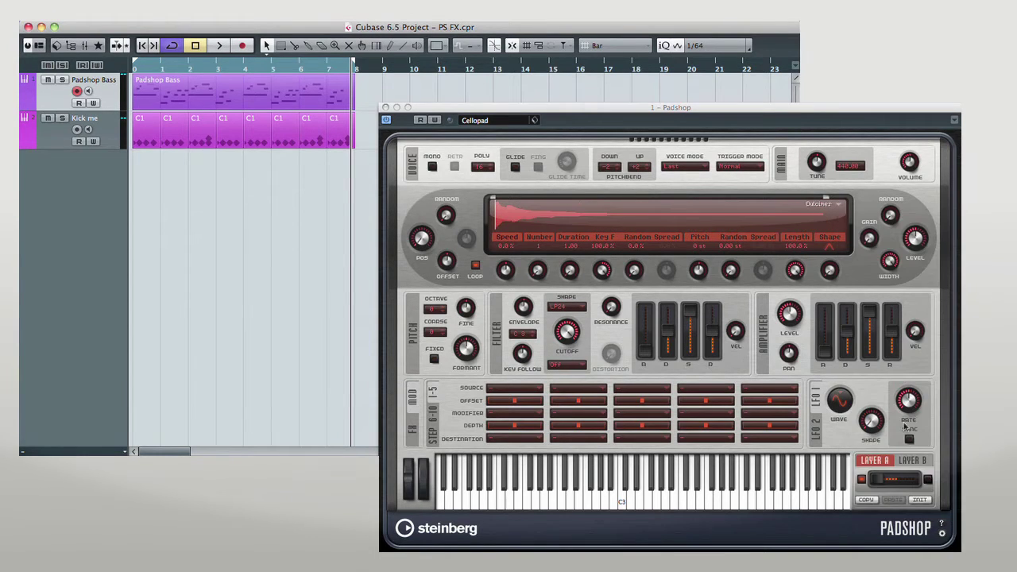
- Start, stop and restart Cubase playback to hear the Dulcimer sound
left_click(447, 324)
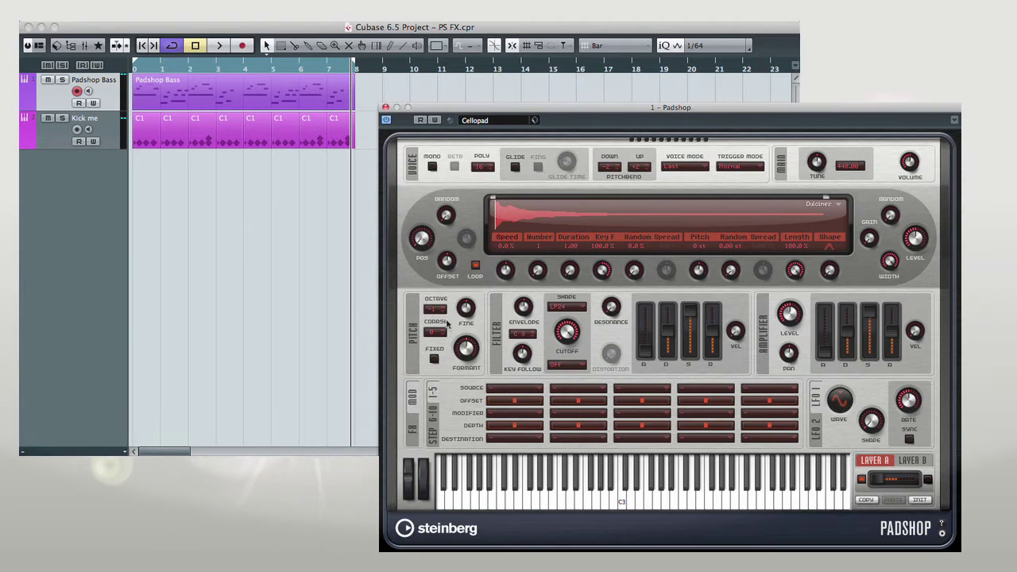
left_click(222, 45)
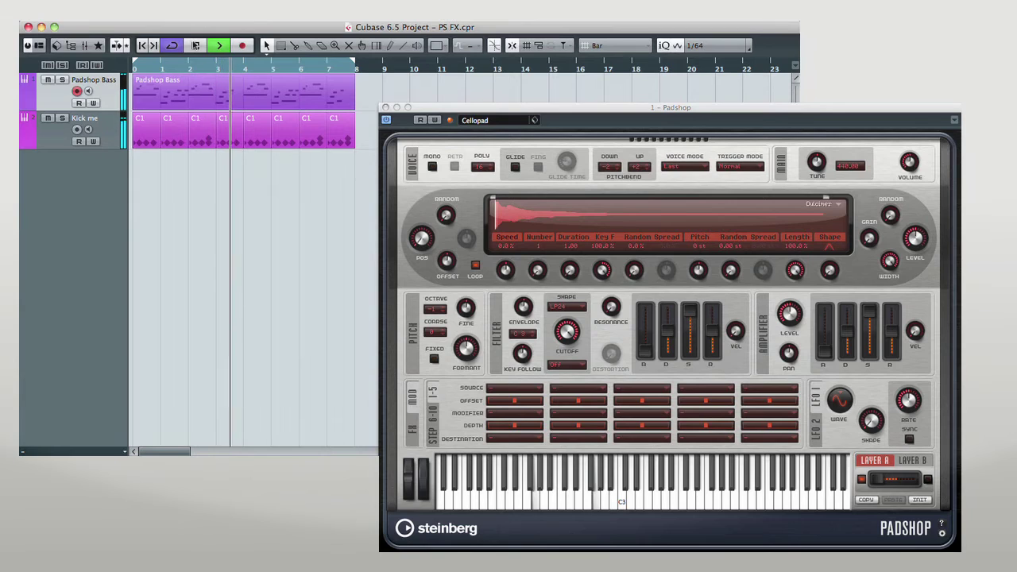
left_click(195, 46)
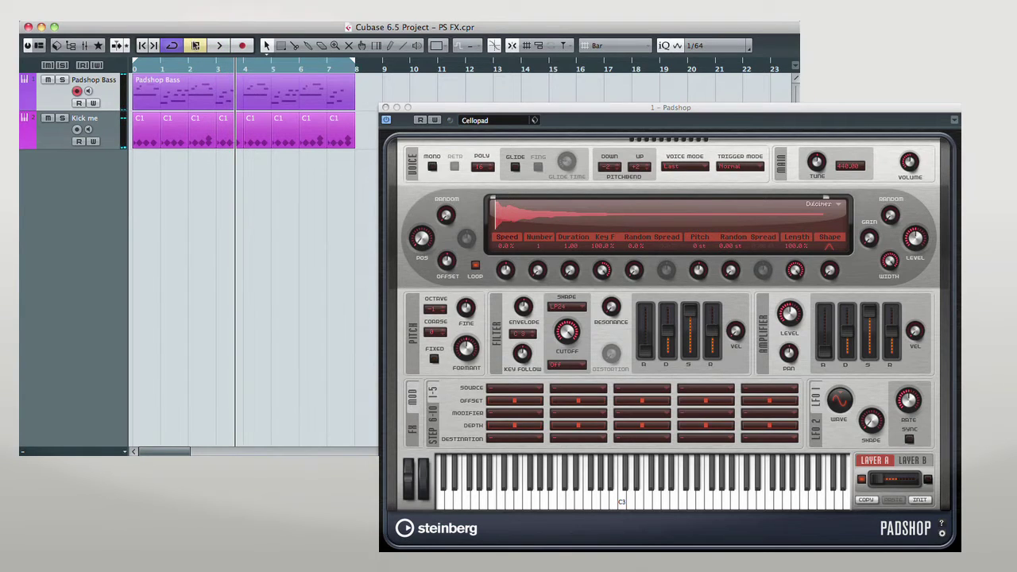
left_click(220, 46)
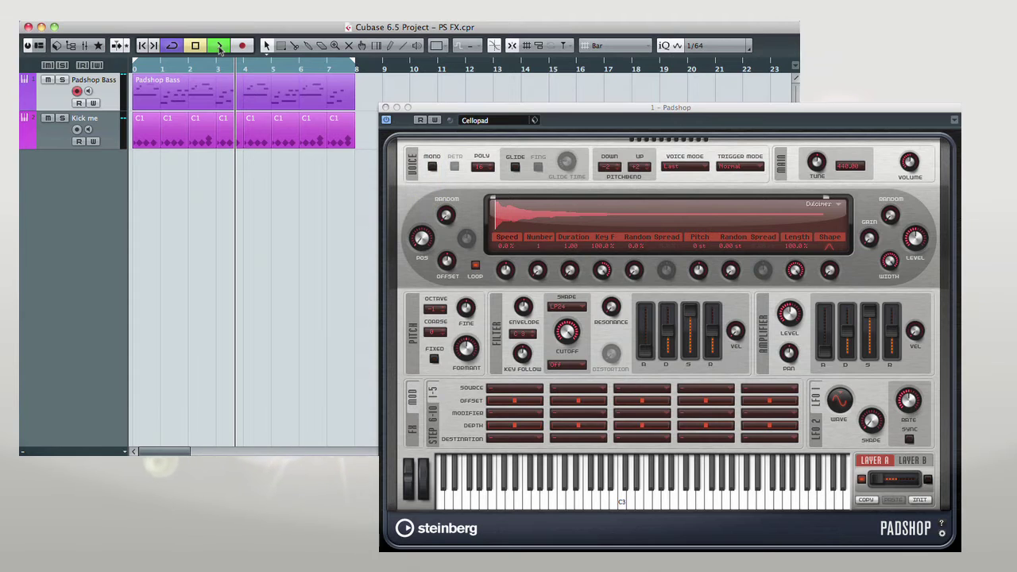
left_click(421, 241)
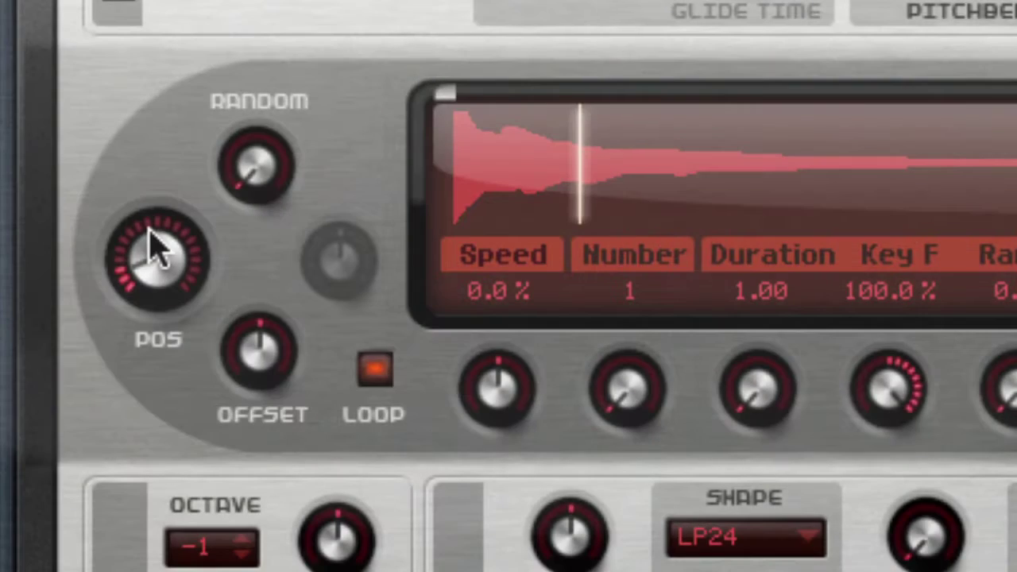
- Drag the POS knob down to move the grain position toward the Dulcimer sample's start
mouse_move(149, 253)
left_mouse_down()
mouse_move(145, 293)
mouse_move(134, 260)
left_mouse_up()
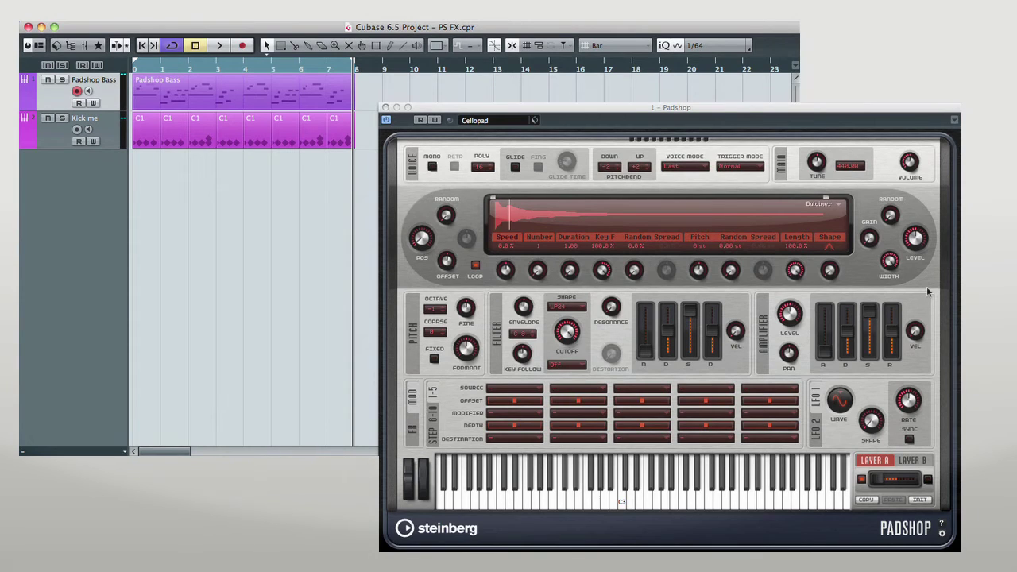
- Load the Contrabass Pizzicato sample, lengthen grain duration to 1000.00, and start playback
left_click(921, 501)
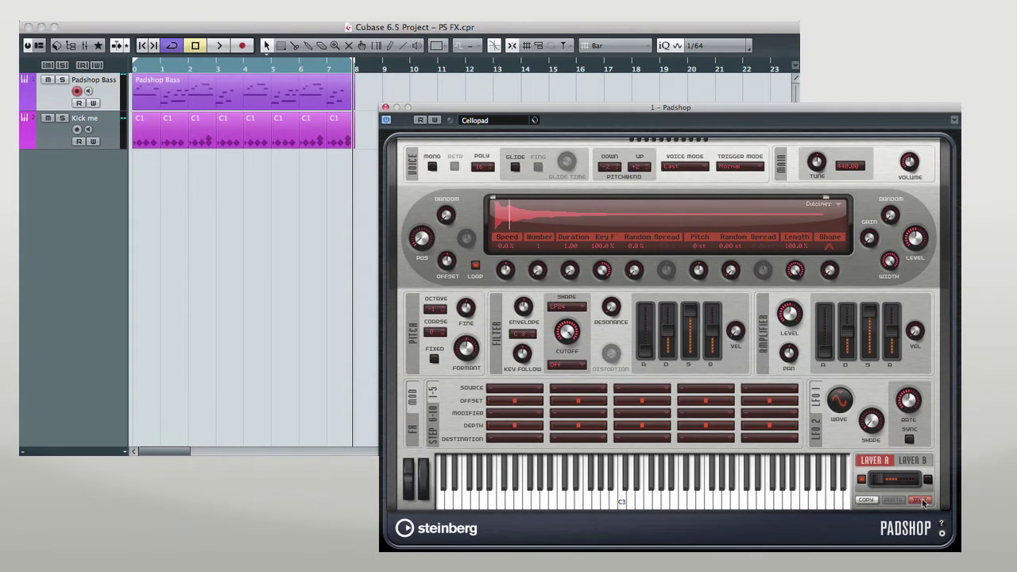
left_click(835, 205)
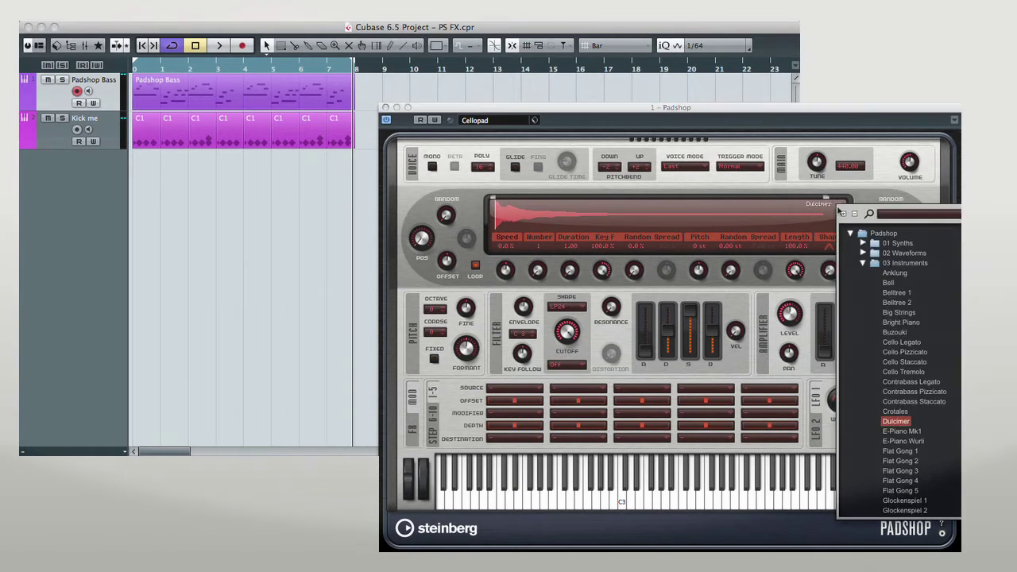
double_click(902, 392)
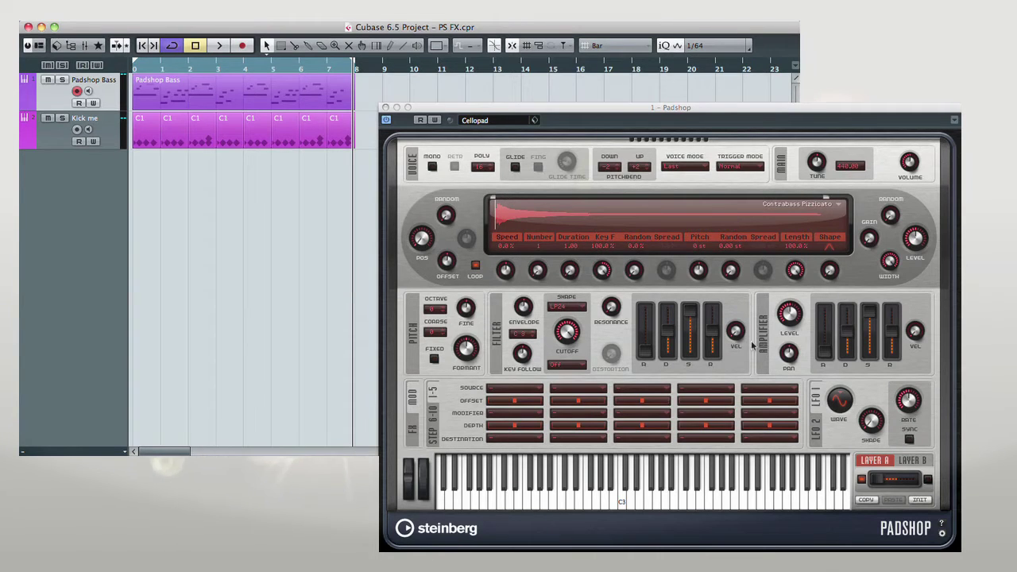
left_click_drag(569, 270, 575, 127)
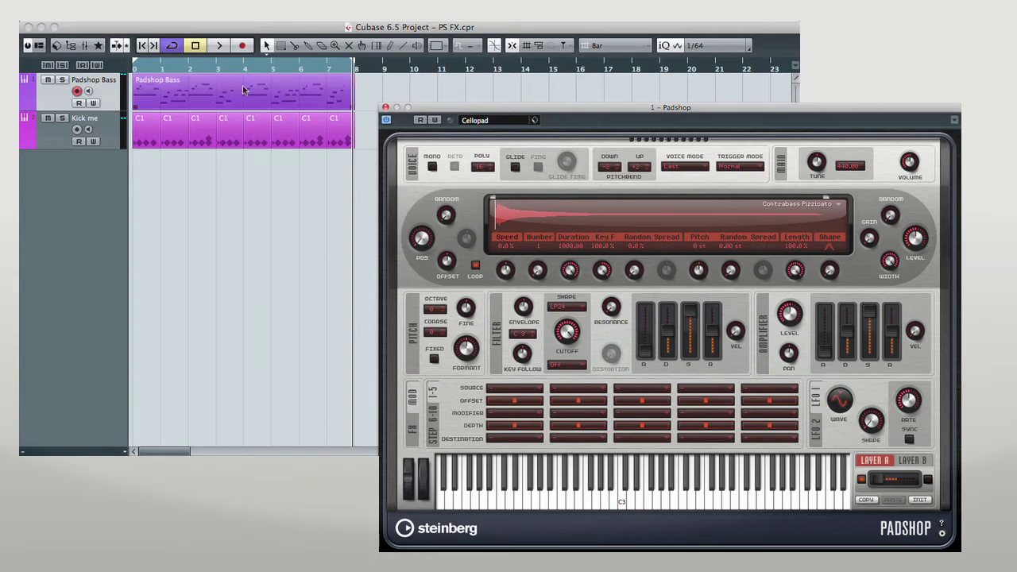
left_click(222, 46)
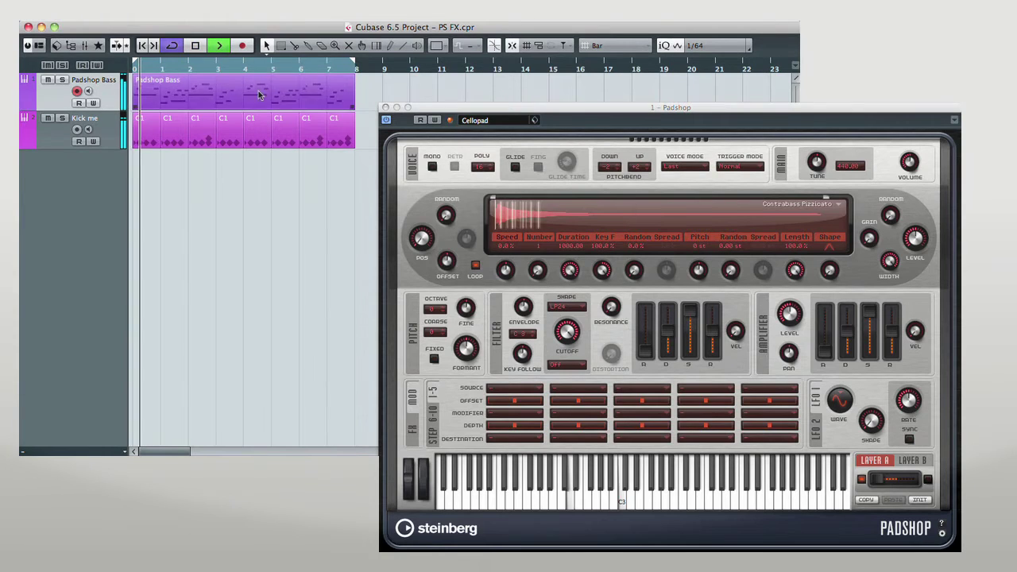
left_click(445, 320)
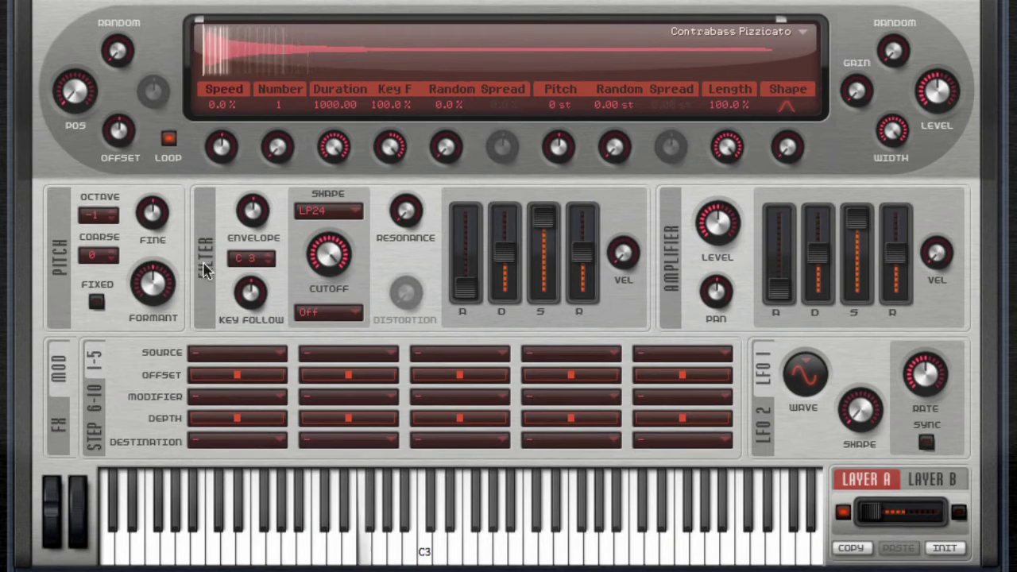
- Switch the chorus on with rate 0.25, then tempo-sync it at 1/1
left_click(54, 422)
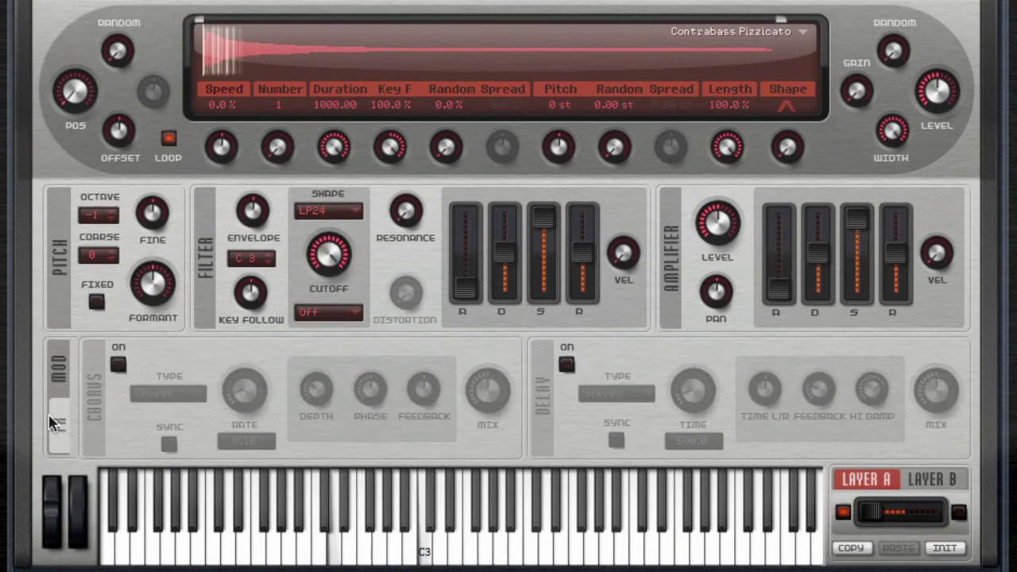
left_click(118, 363)
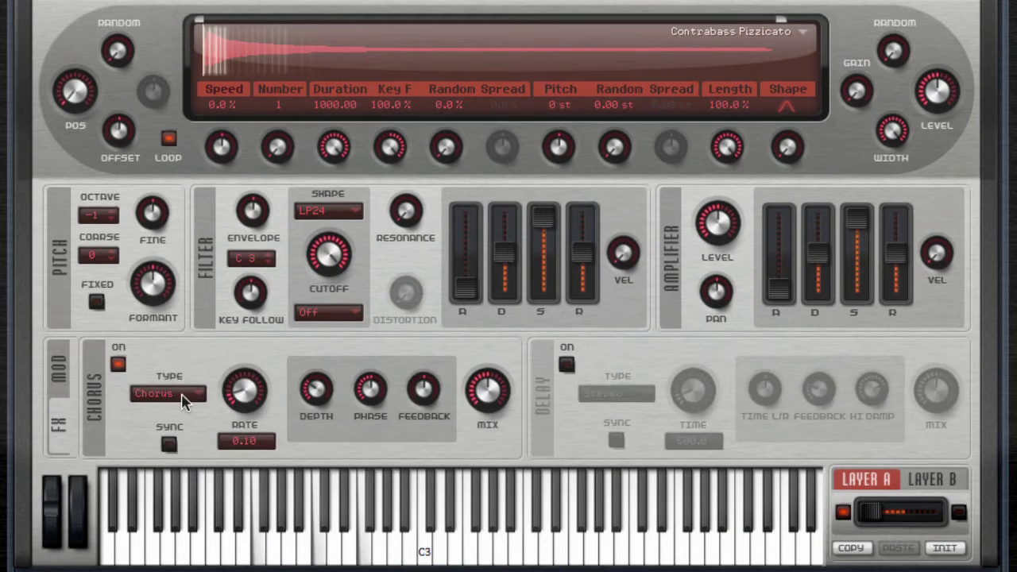
left_click_drag(238, 389, 243, 311)
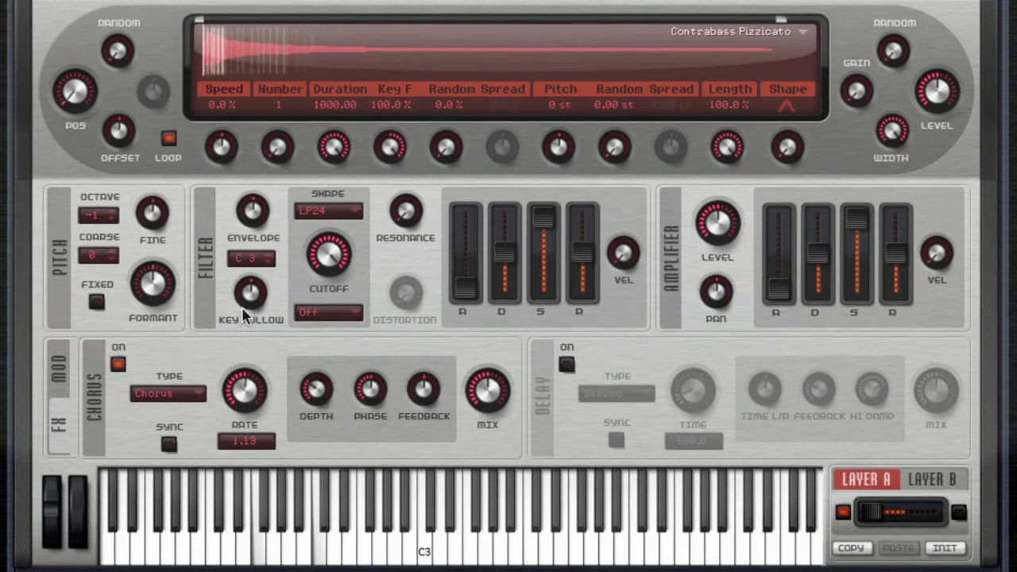
left_click(167, 443)
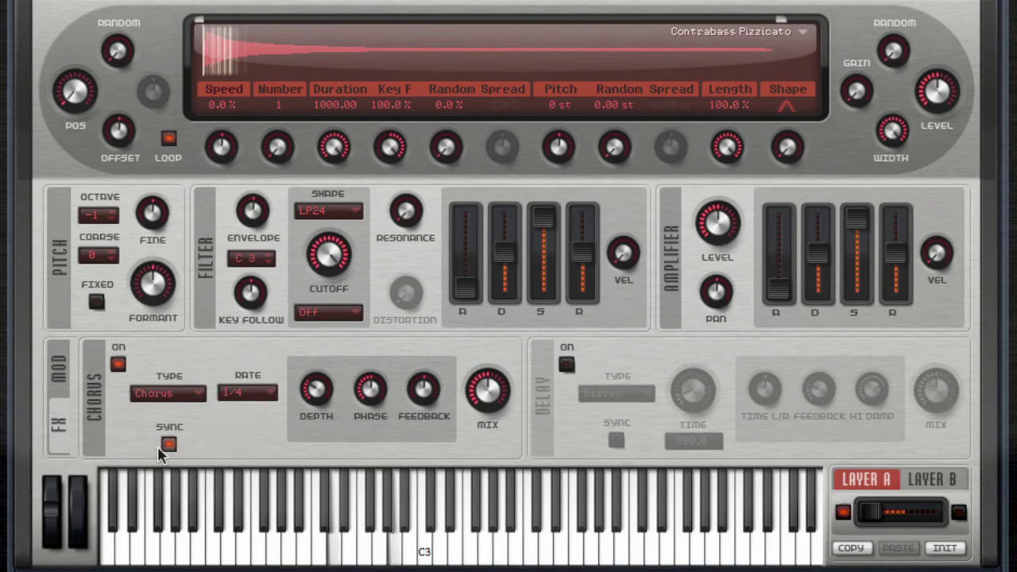
left_click(266, 390)
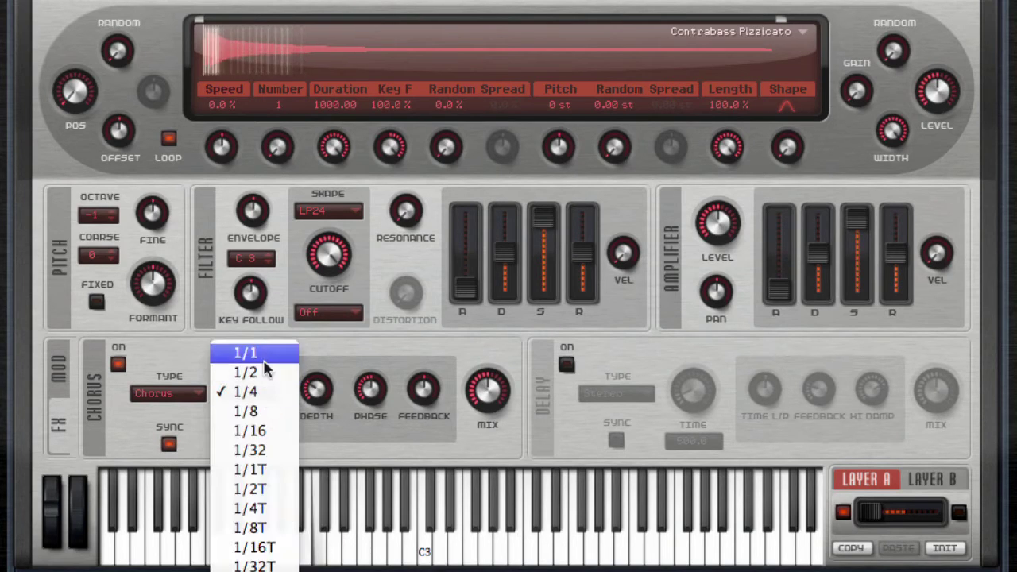
left_click(263, 355)
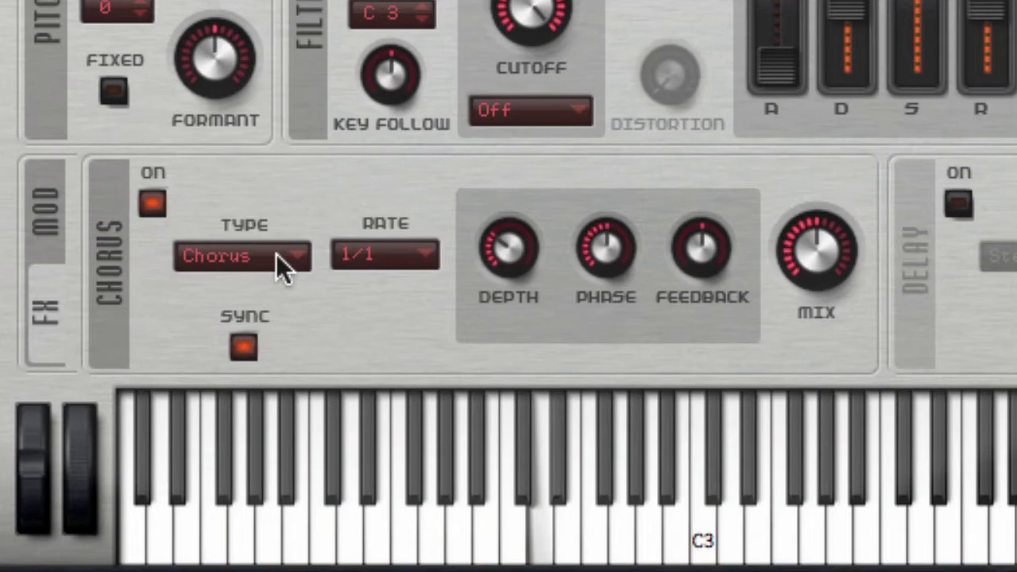
- Make it a Flanger, adjust feedback and phase, and set an unsynced rate of 0.08
left_click(191, 398)
left_click(187, 378)
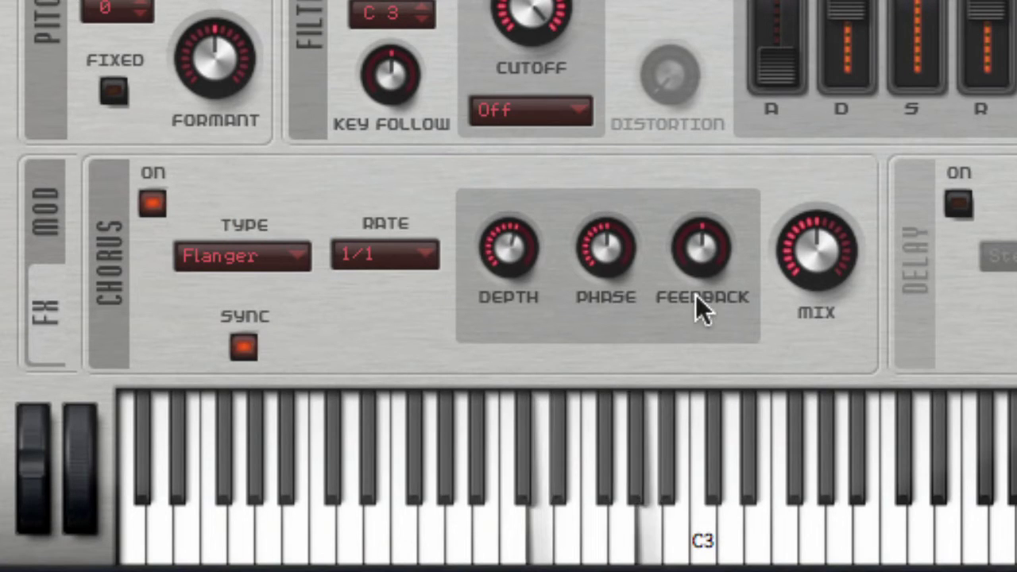
left_click_drag(707, 231, 701, 184)
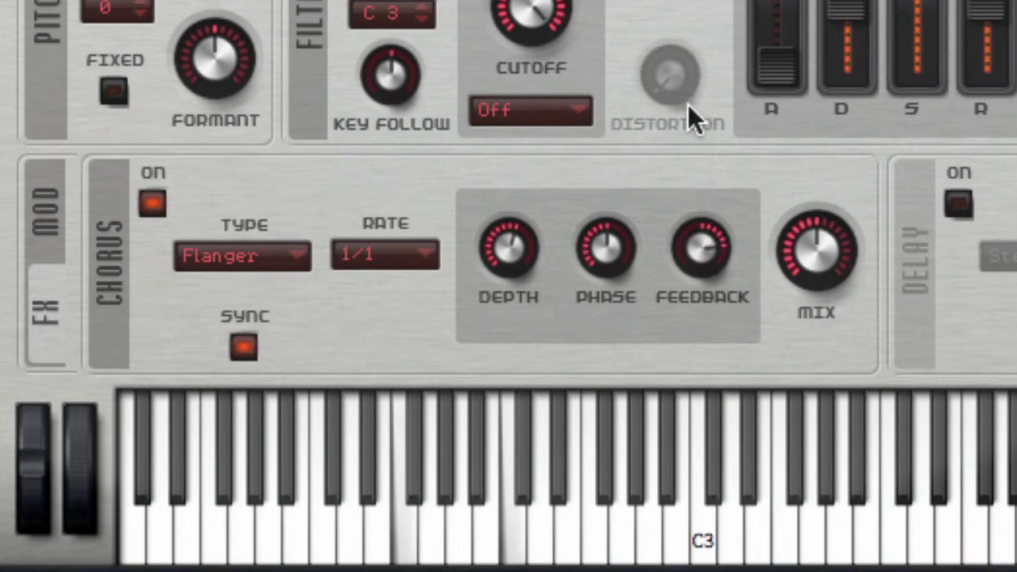
left_click_drag(596, 238, 596, 271)
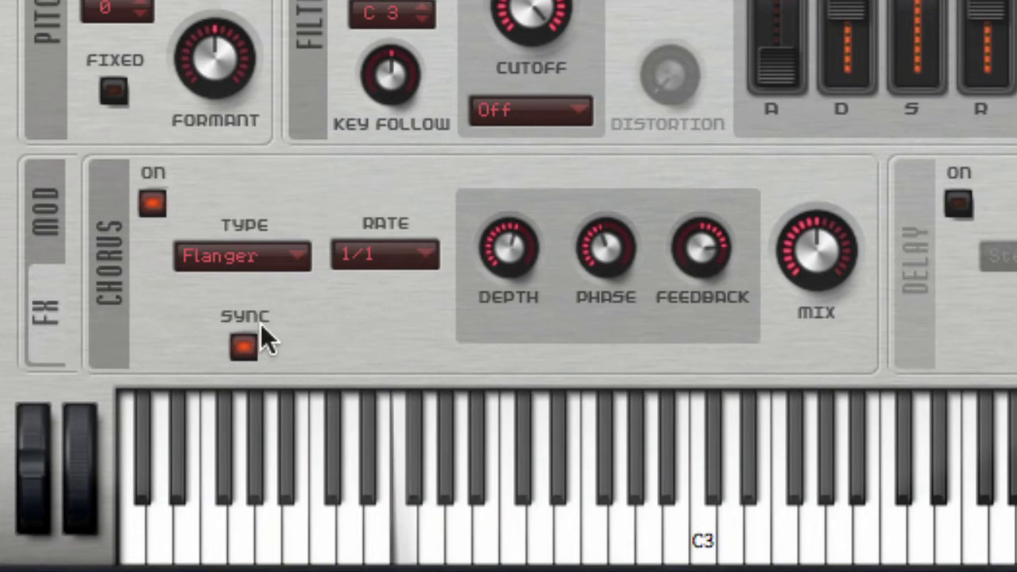
left_click(253, 344)
left_click_drag(358, 286, 365, 399)
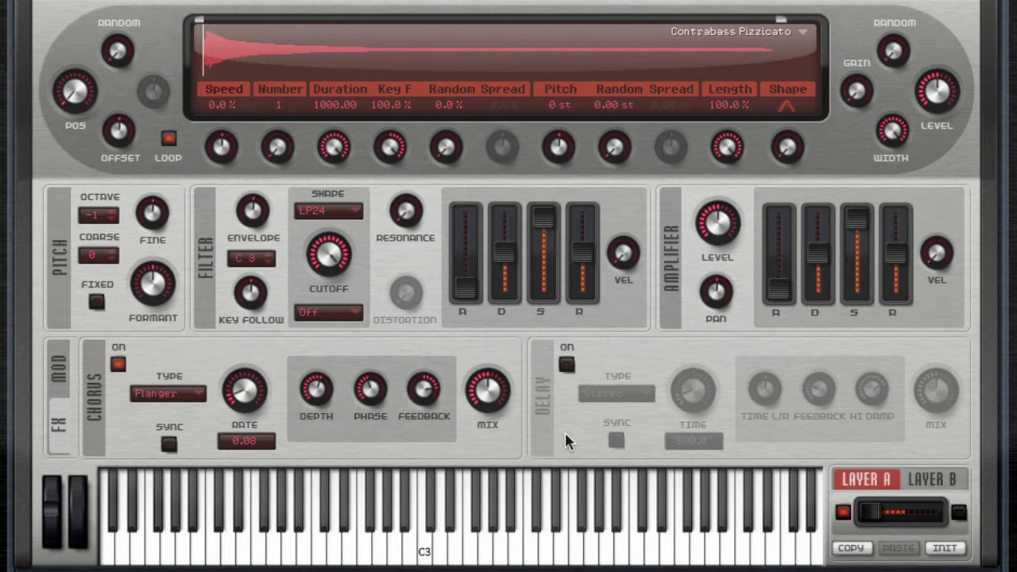
- Switch the delay on as Stereo type and play a note to hear it
left_click(567, 365)
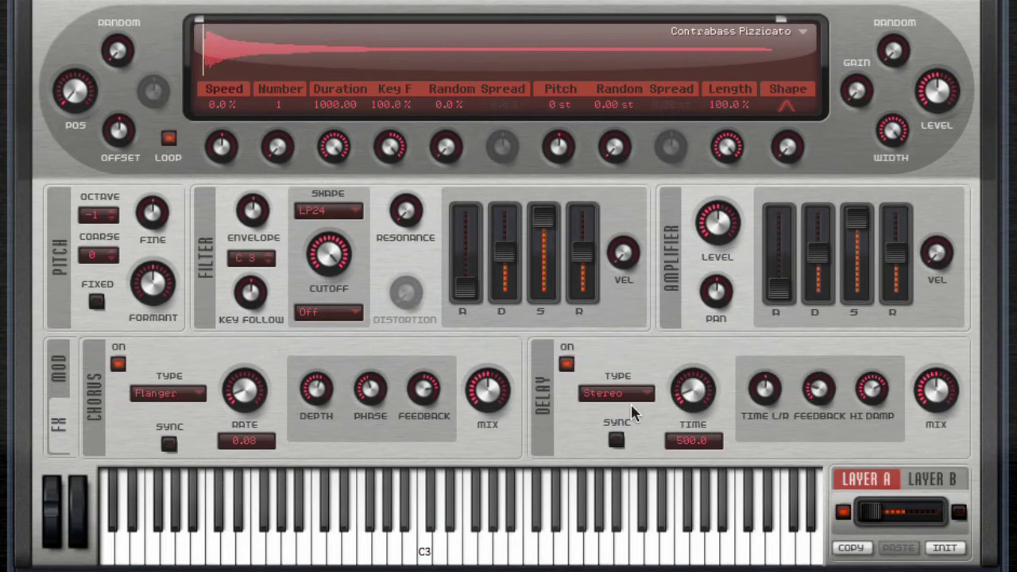
left_click(648, 397)
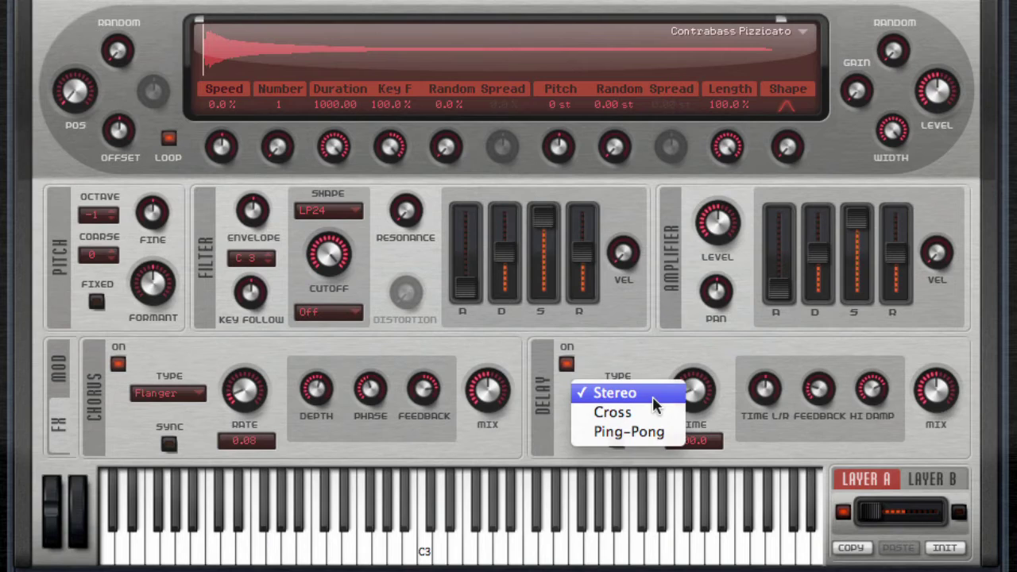
left_click(651, 397)
left_click(420, 558)
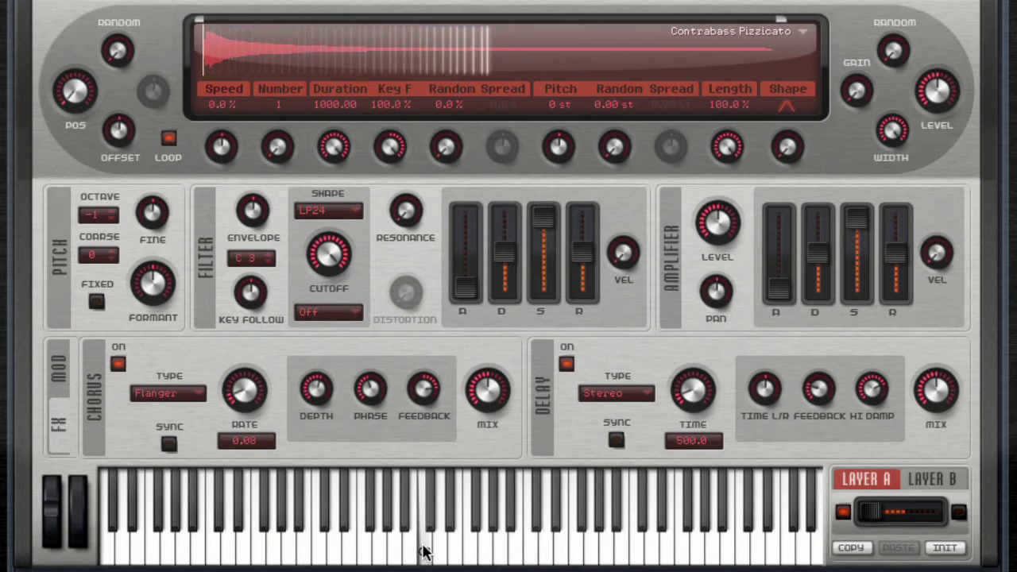
- Change the delay type to Cross and audition it with a couple of notes
left_click(642, 397)
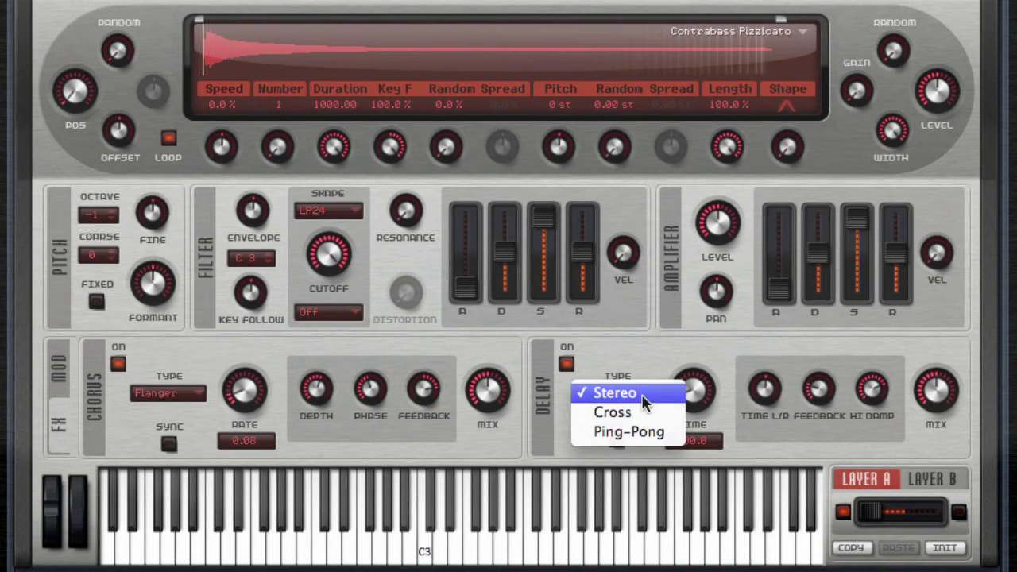
left_click(647, 412)
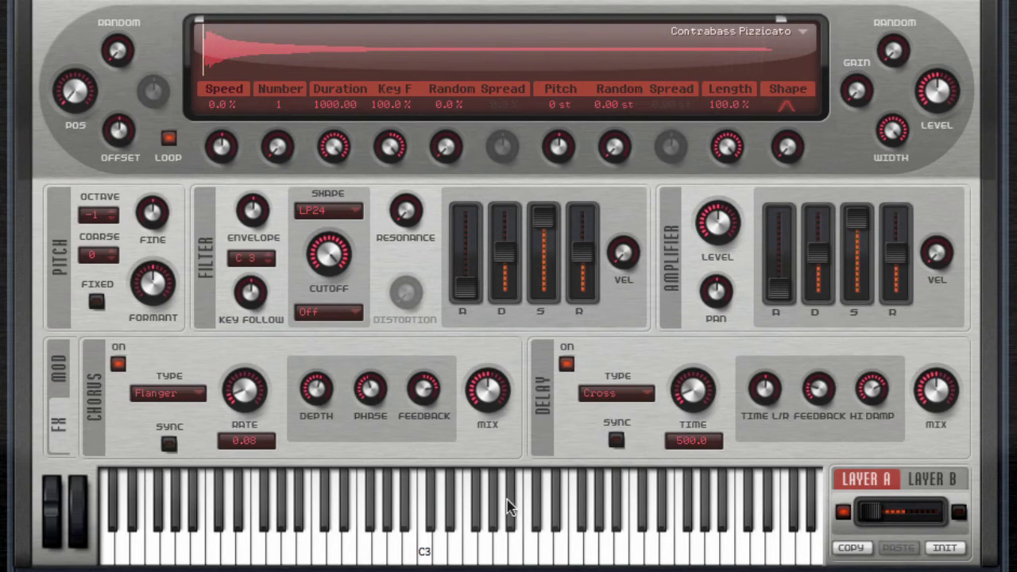
left_click(426, 556)
left_click(435, 559)
- Set the delay to Ping-Pong and play C3 repeatedly to hear the echoes
left_click(625, 393)
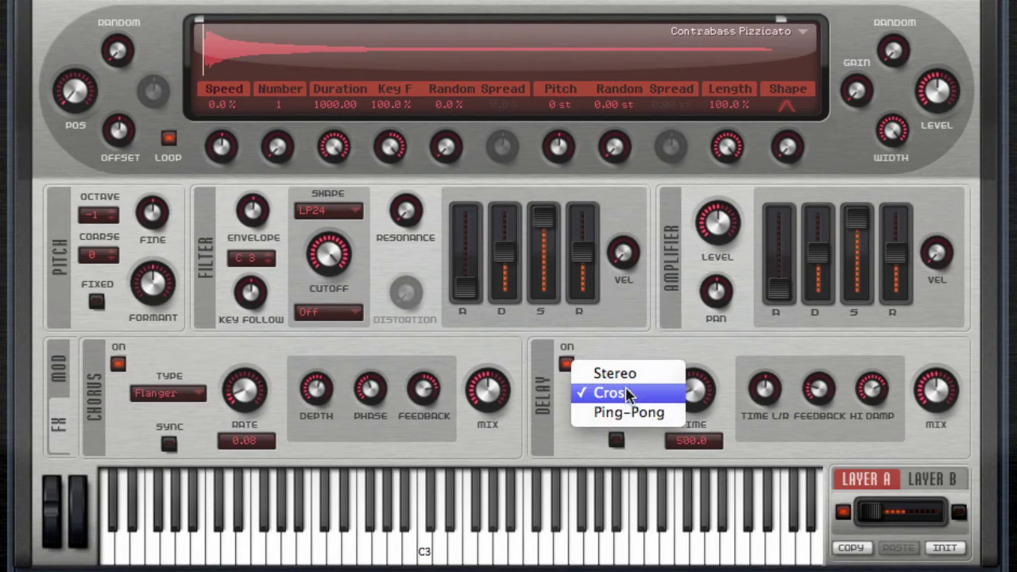
left_click(617, 412)
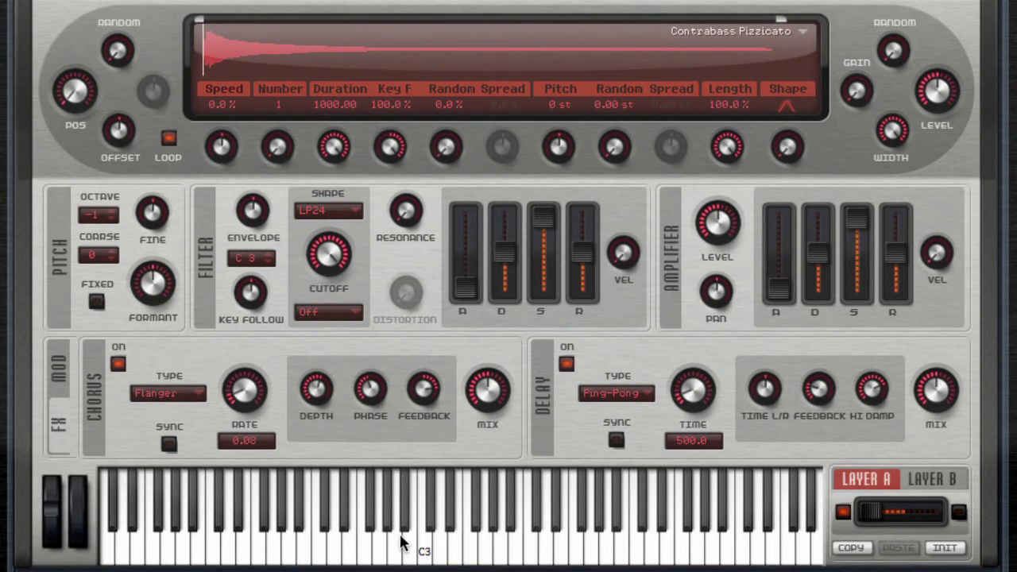
left_click(424, 548)
left_click(424, 548)
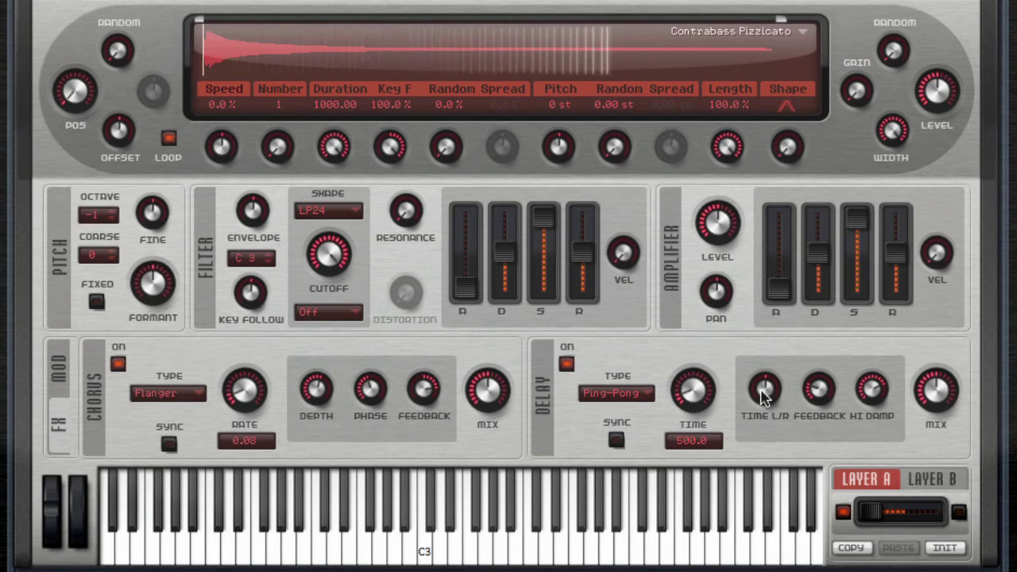
left_click(433, 532)
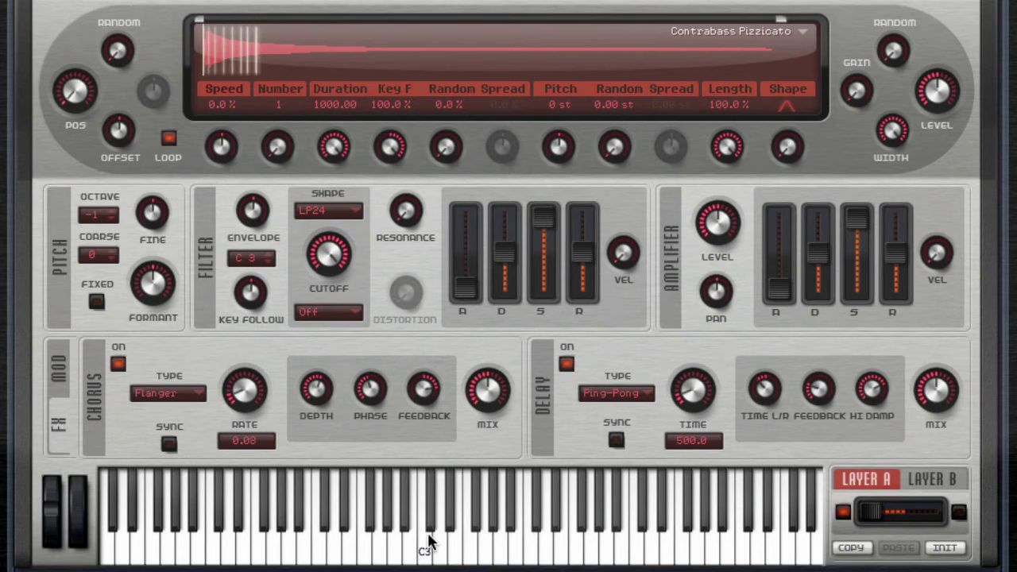
left_click(426, 533)
left_click(427, 533)
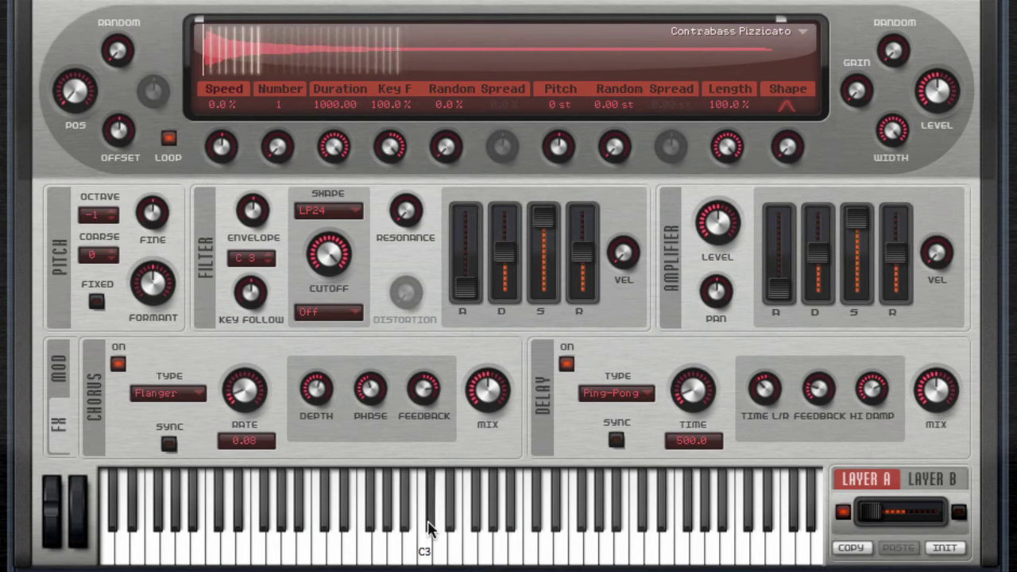
left_click(425, 543)
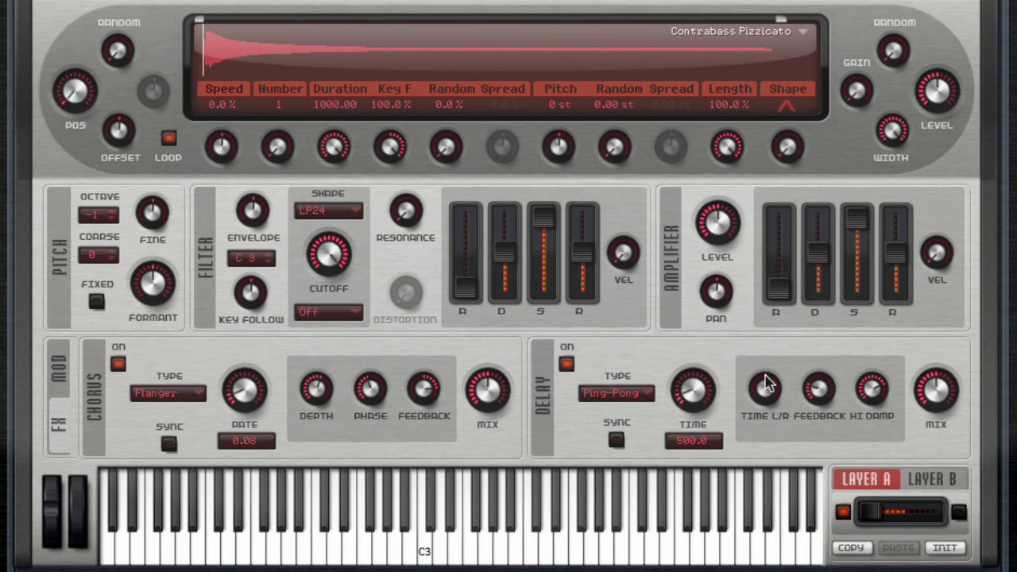
- Turn on delay tempo sync, trying 1/4 and 1/2 before settling on 1/16
left_click(617, 440)
left_click(706, 394)
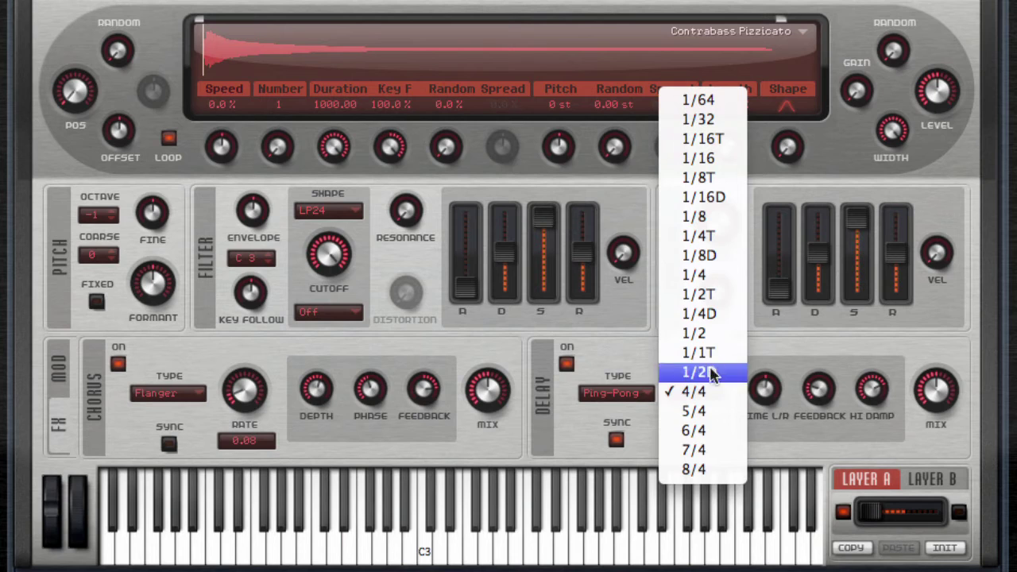
left_click(718, 286)
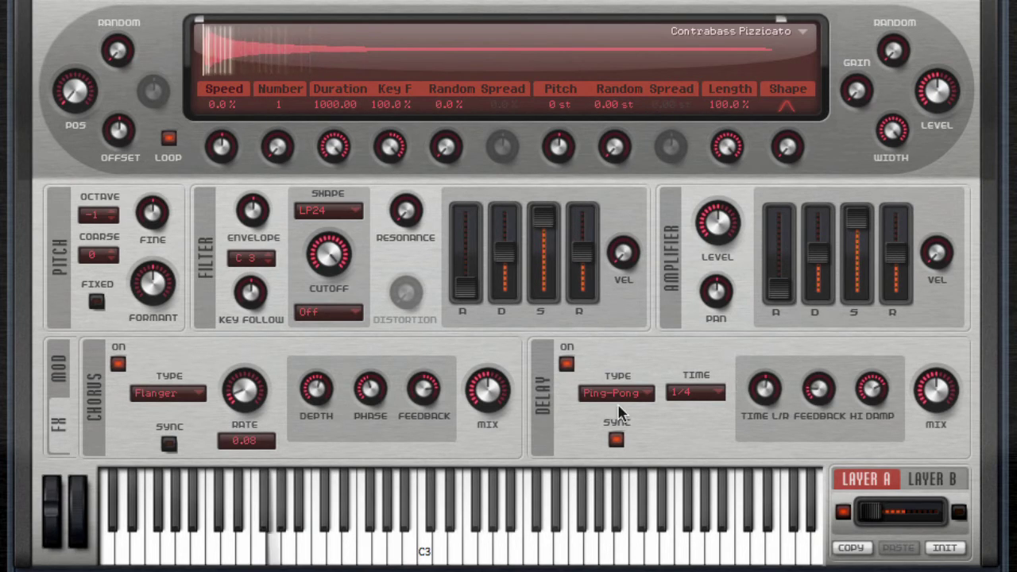
left_click(719, 395)
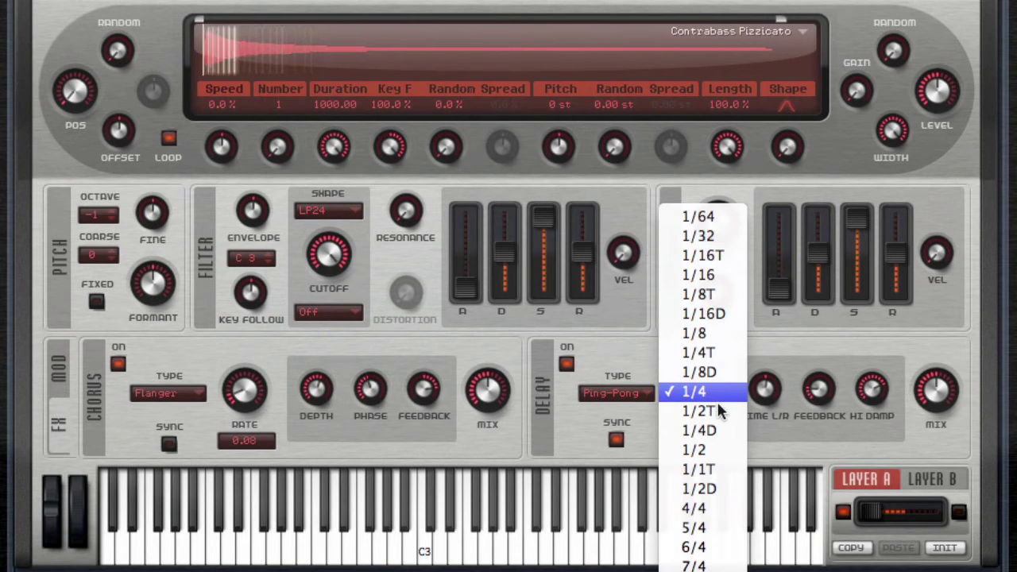
left_click(694, 450)
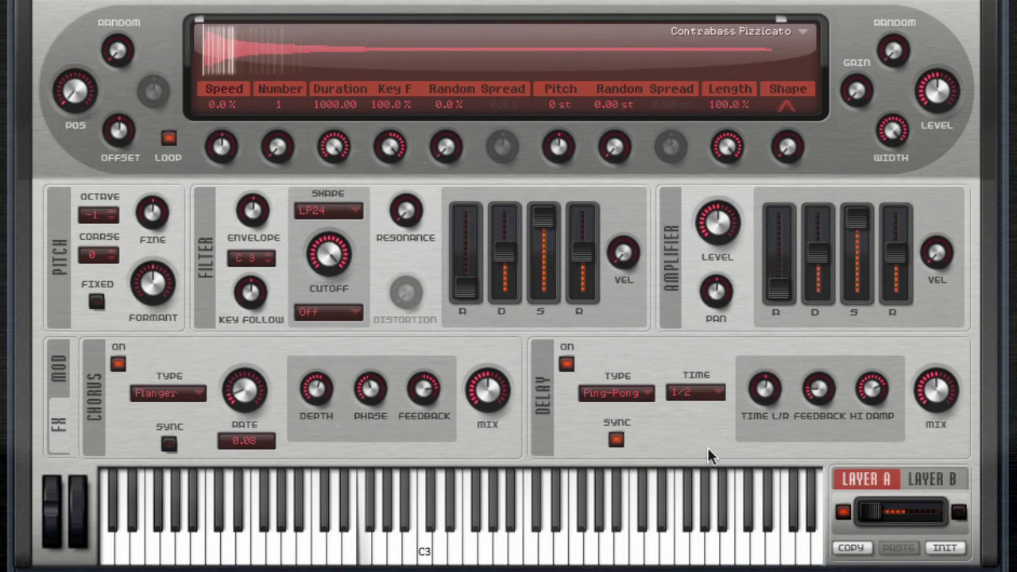
left_click(712, 394)
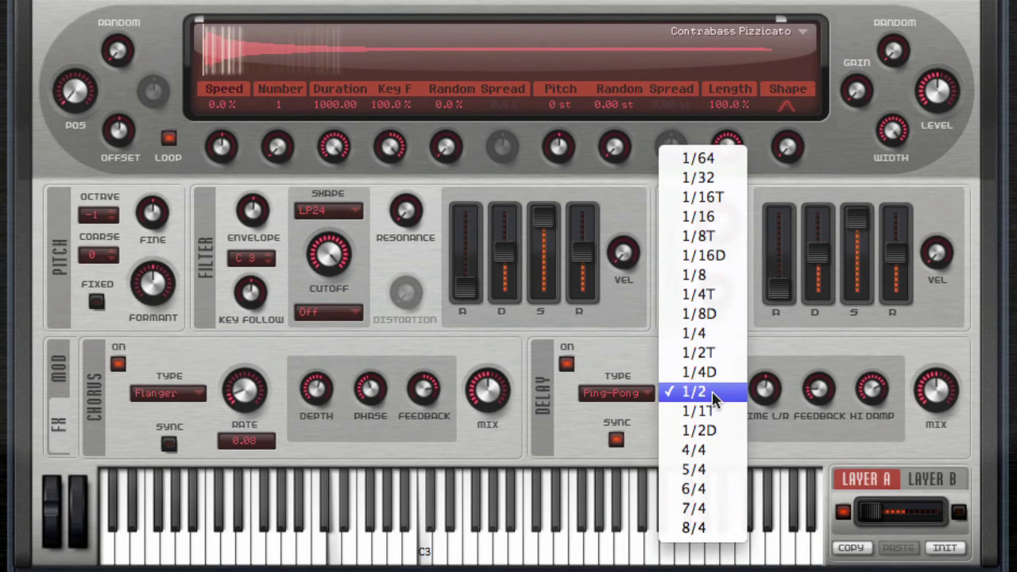
left_click(711, 216)
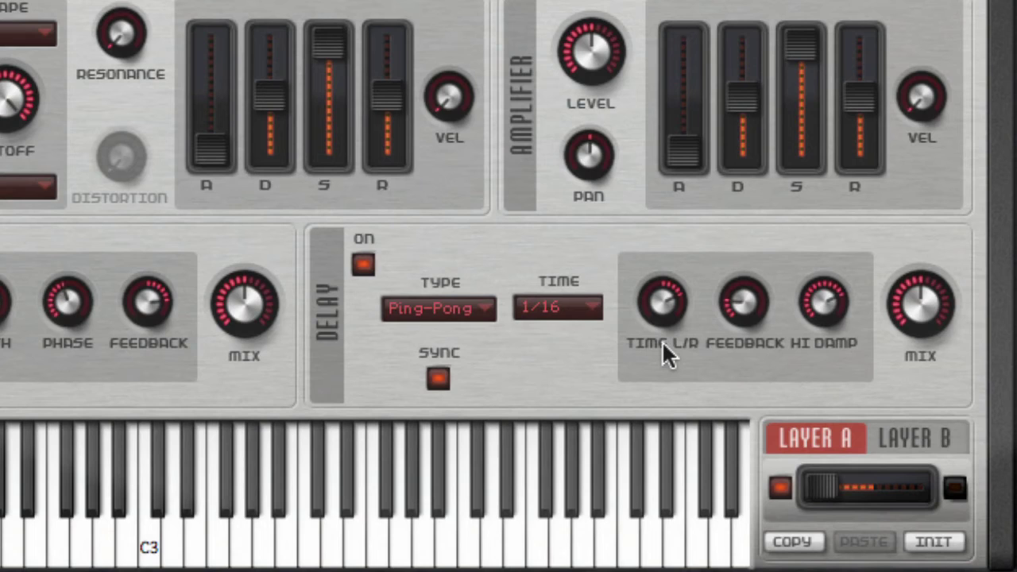
- Try a 1/8 delay time, turn the HI DAMP knob down, then set the time to 1/2
left_click(591, 308)
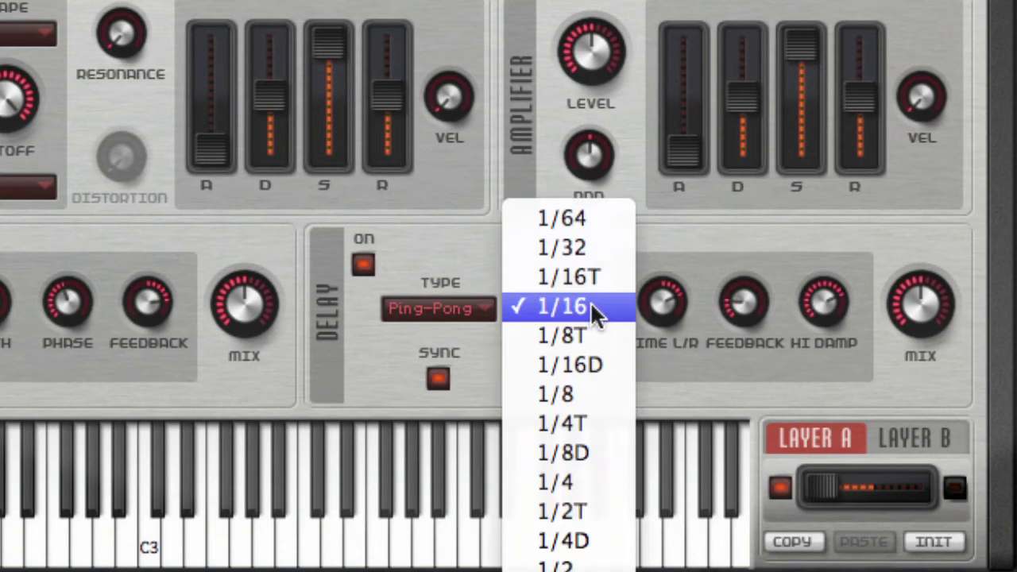
left_click(586, 394)
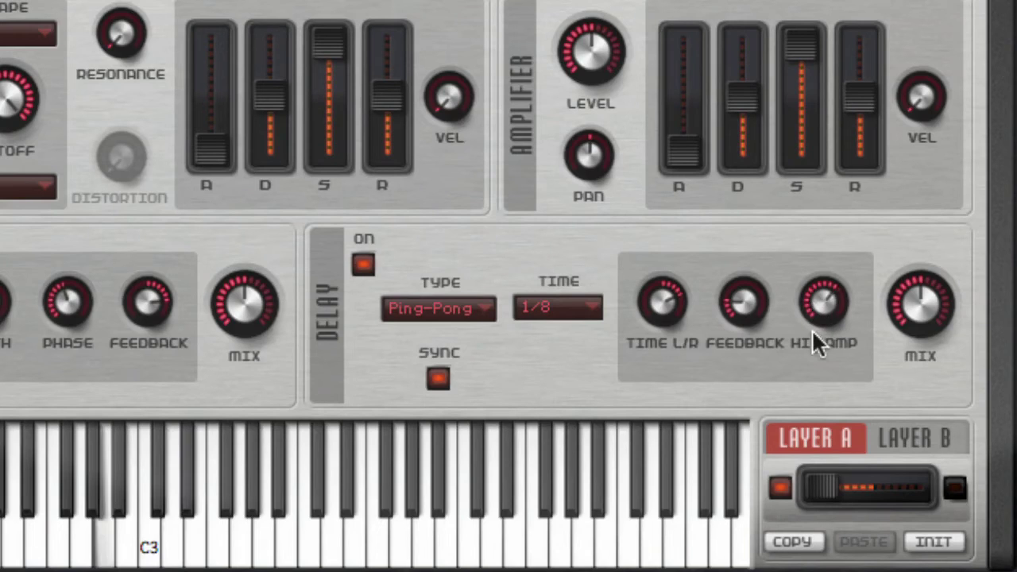
left_click_drag(813, 334, 808, 168)
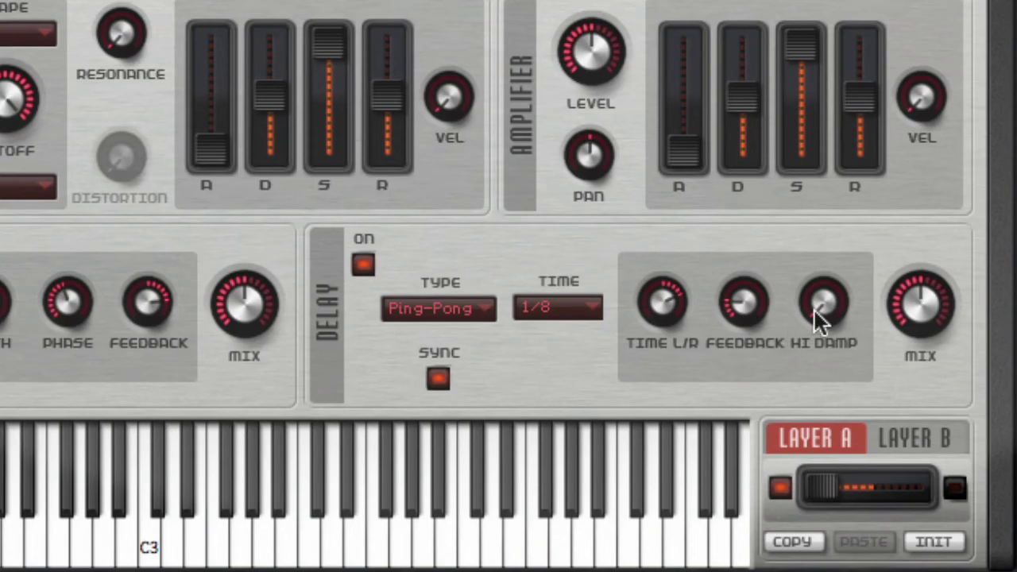
left_click(538, 306)
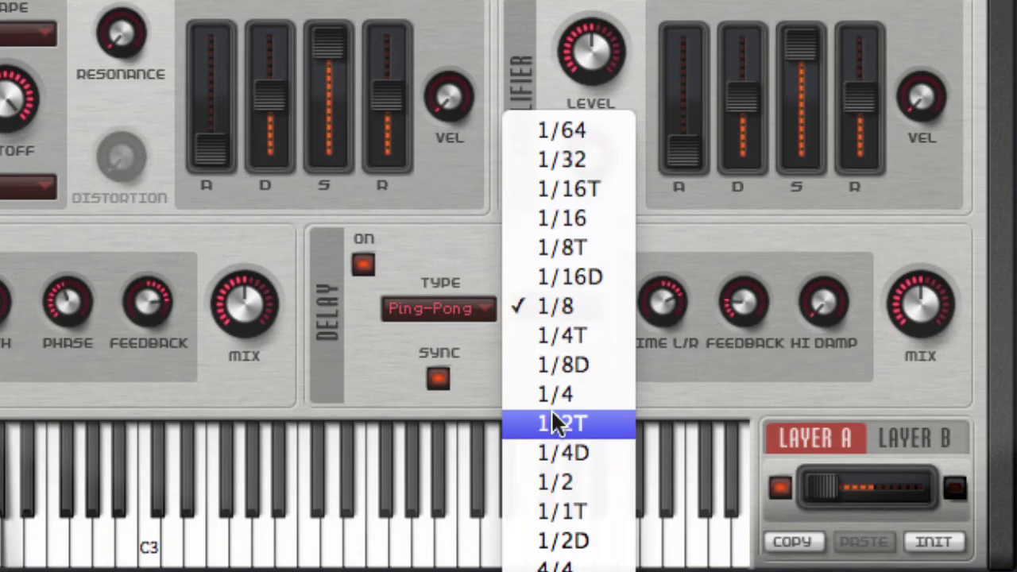
left_click(568, 485)
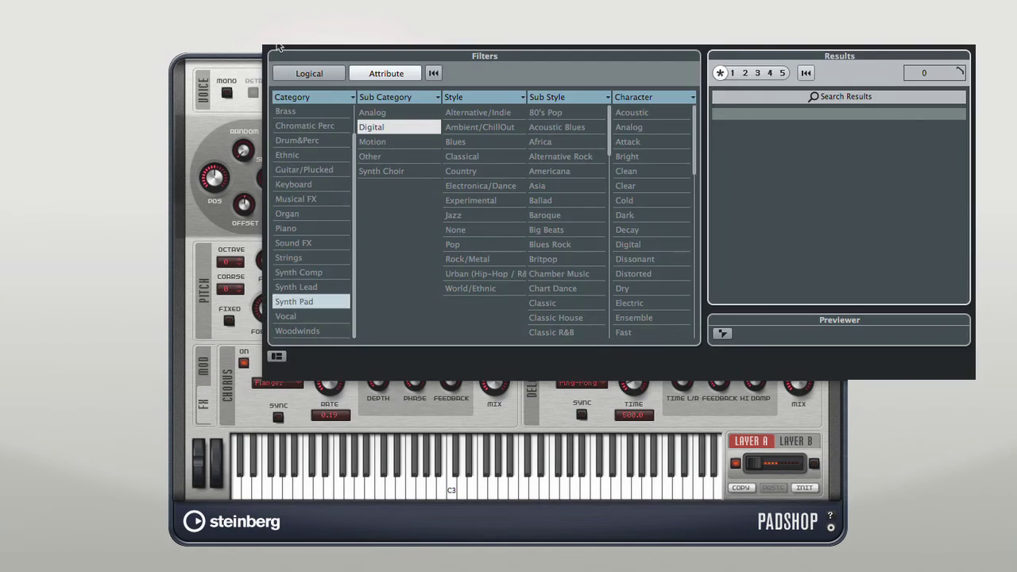
- Load the Heating Pad preset and view its modulation slots 1-5
double_click(742, 175)
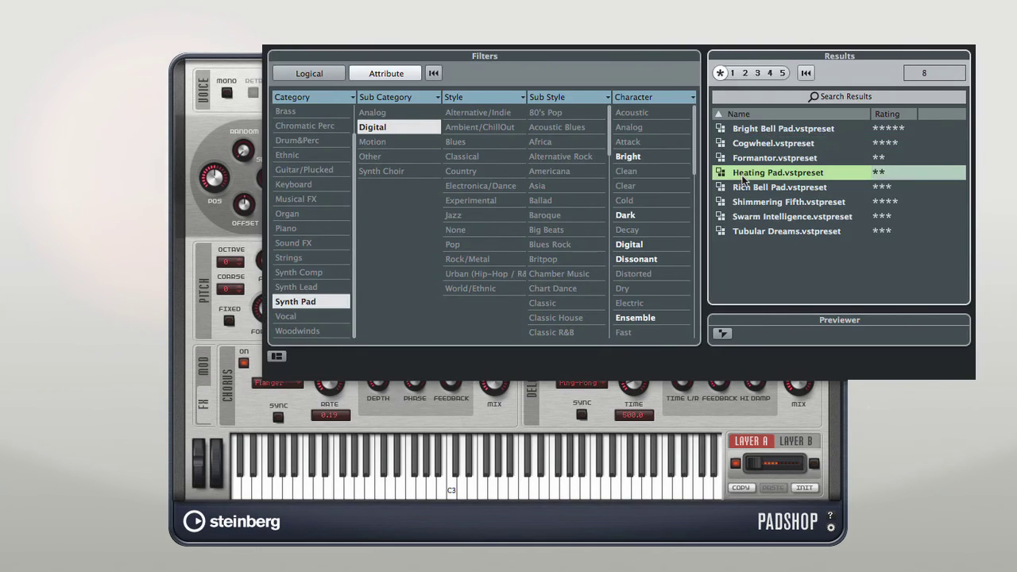
left_click(204, 368)
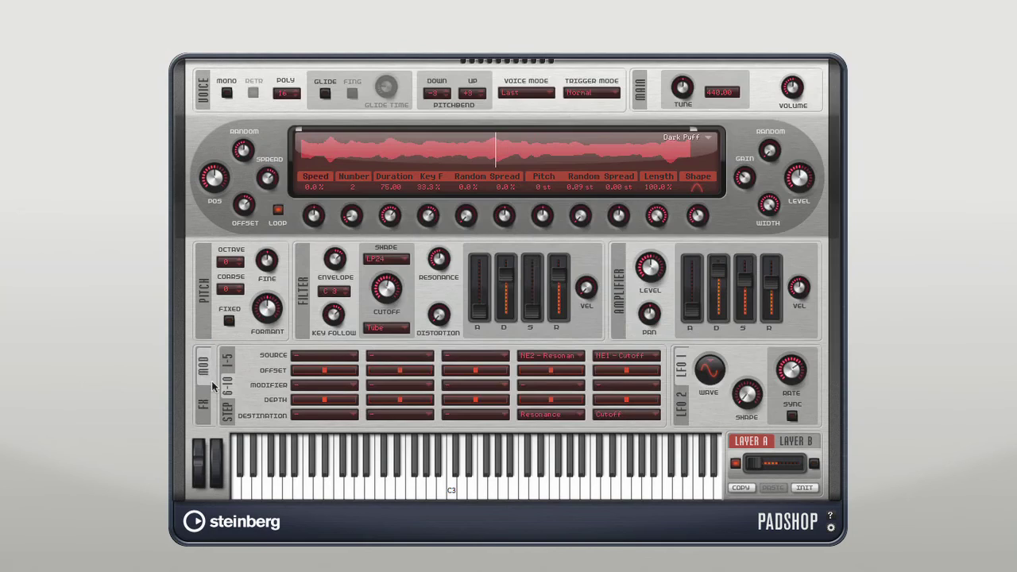
left_click(229, 362)
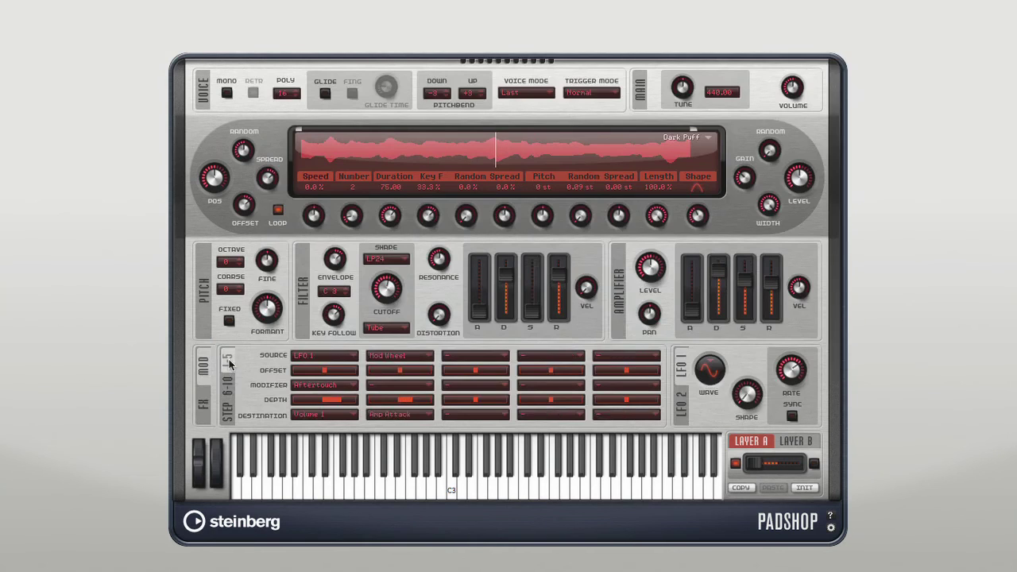
- Filter the preset browser to the Motion sub category and load the Stepper preset
left_click(683, 137)
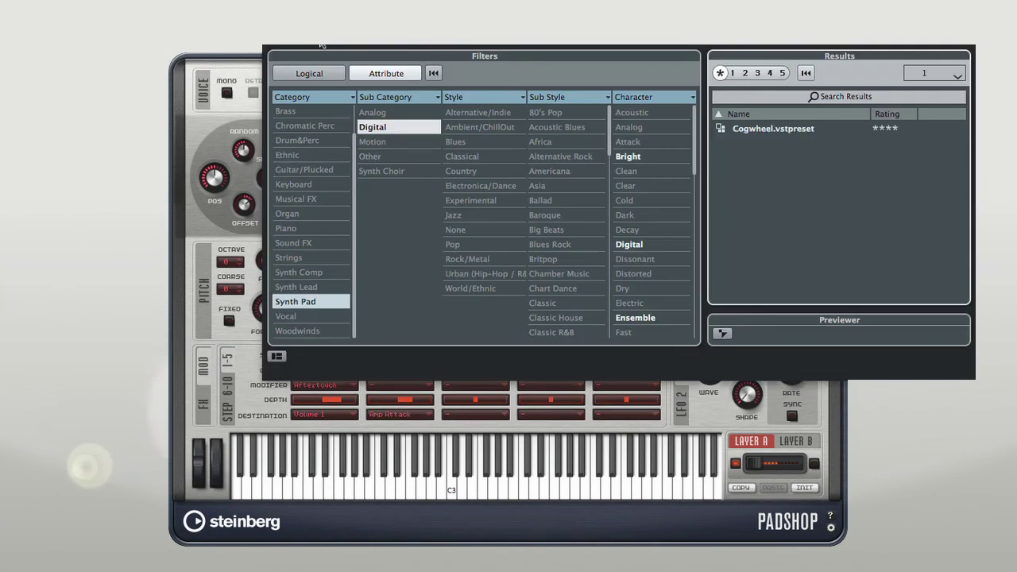
left_click(381, 141)
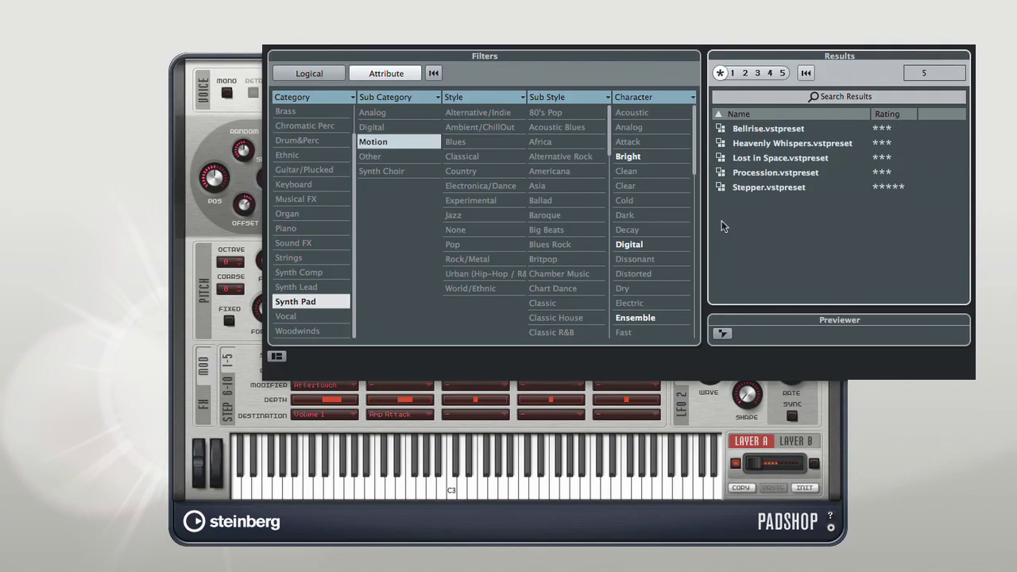
double_click(747, 188)
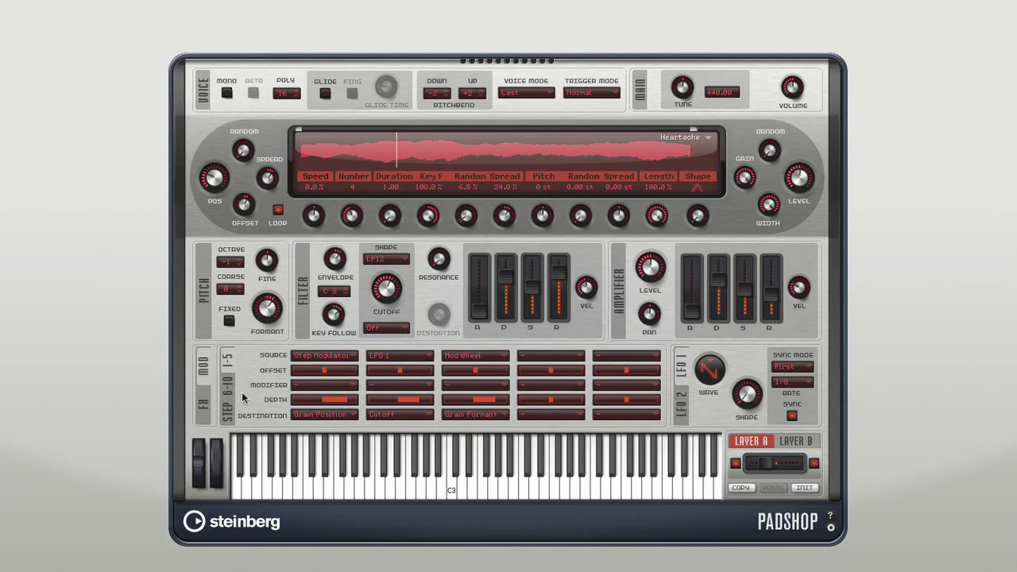
- Review the Stepper preset's modulation slots 6-10 and its chorus and delay effects, then the matrix
left_click(222, 384)
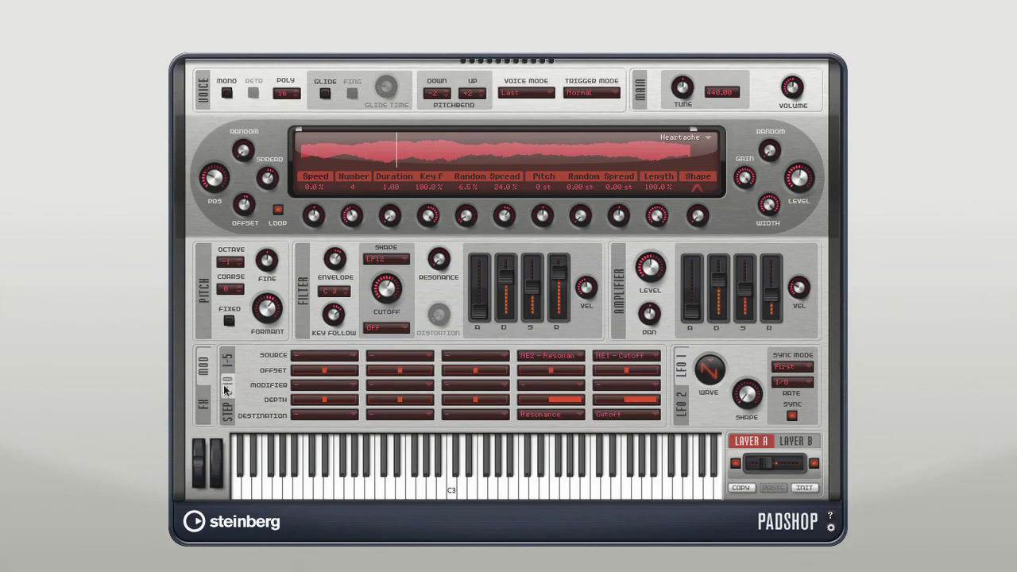
left_click(205, 394)
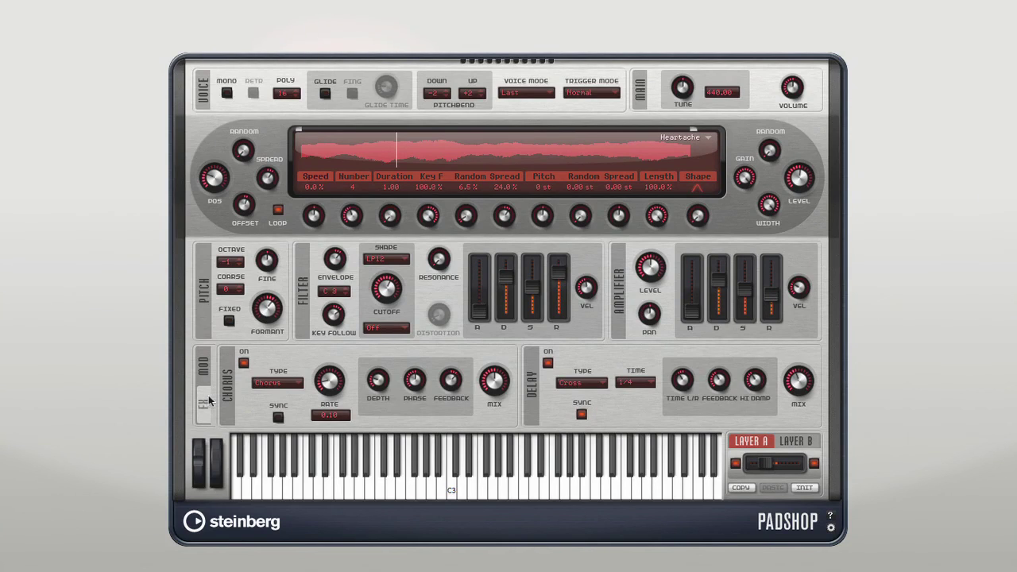
left_click(204, 372)
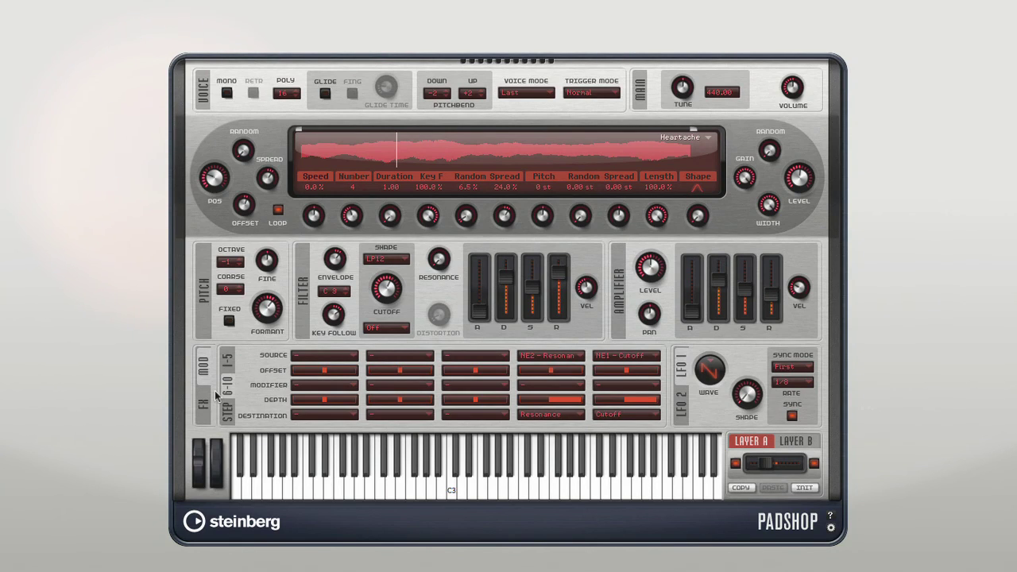